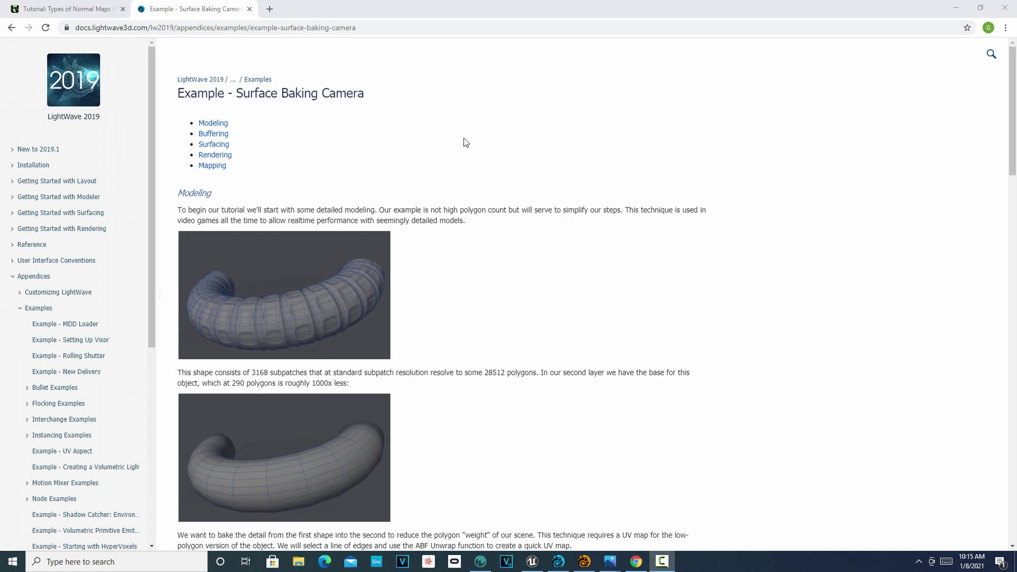
Examine the Surface Baking Camera example page from its Modeling section through to the final Mapping section
scroll(465, 142, "down", 3)
scroll(466, 143, "up", 3)
scroll(465, 146, "down", 15)
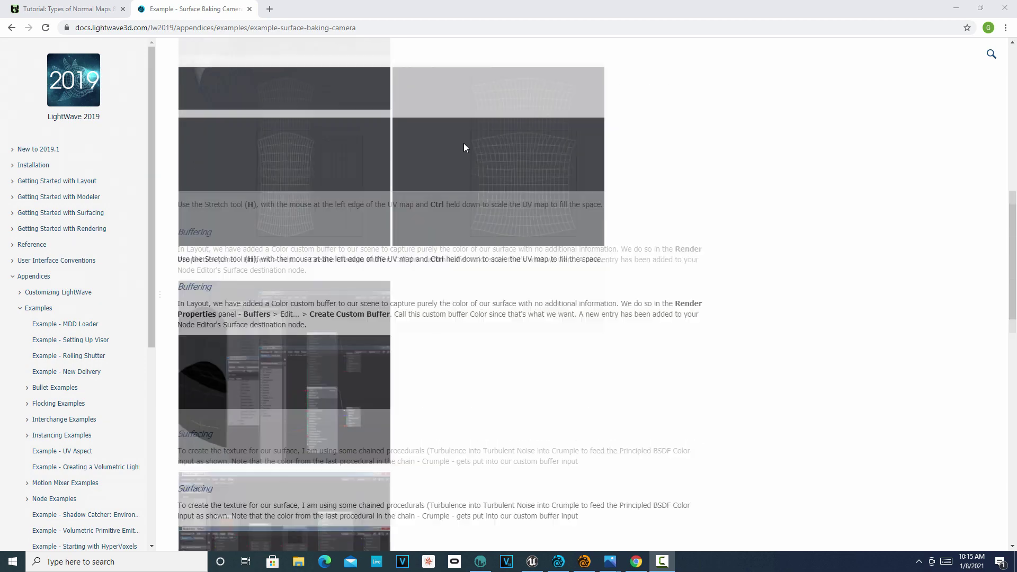
scroll(465, 148, "down", 10)
scroll(465, 150, "up", 15)
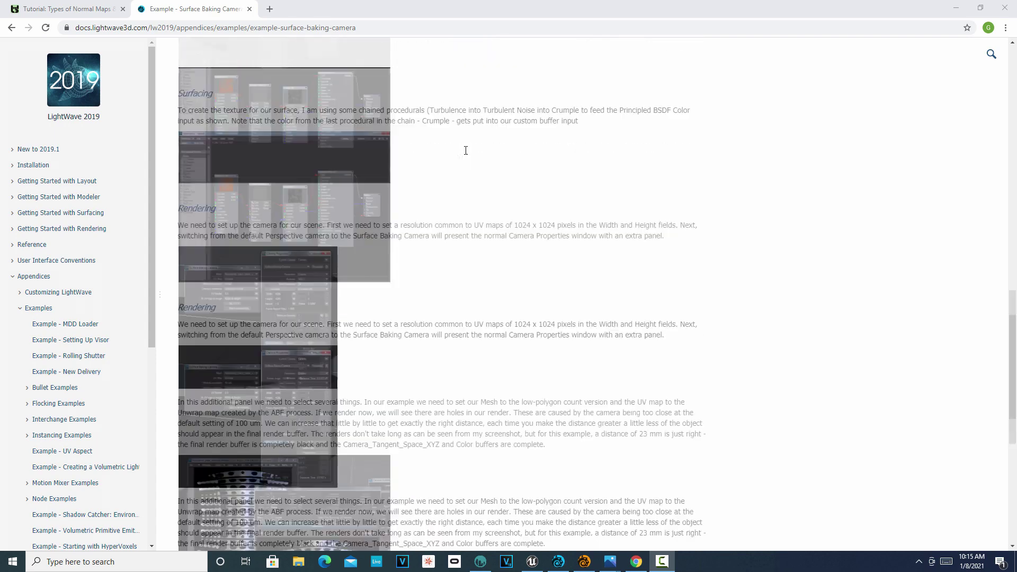
scroll(464, 156, "up", 15)
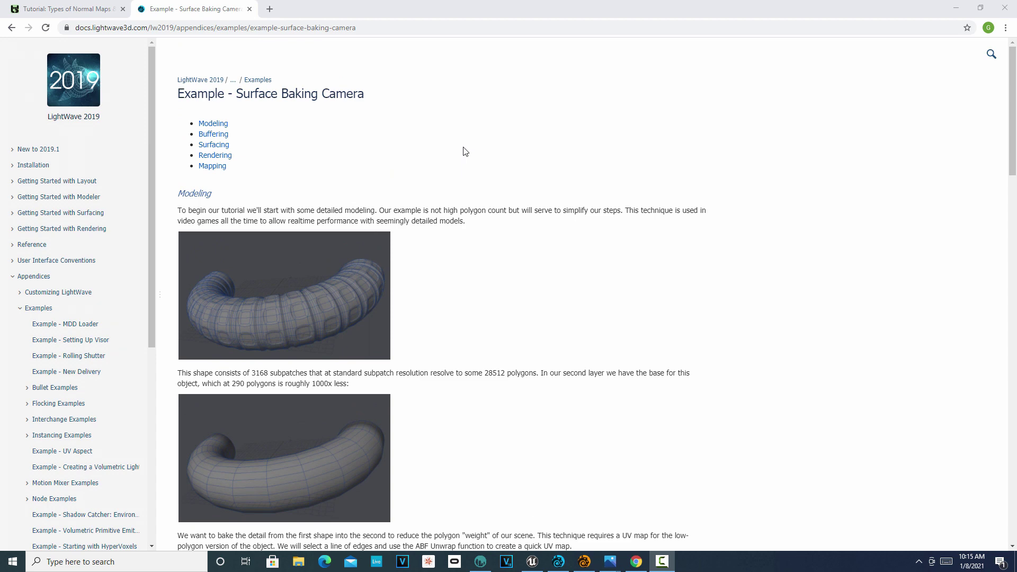
scroll(465, 159, "down", 2)
scroll(459, 193, "down", 13)
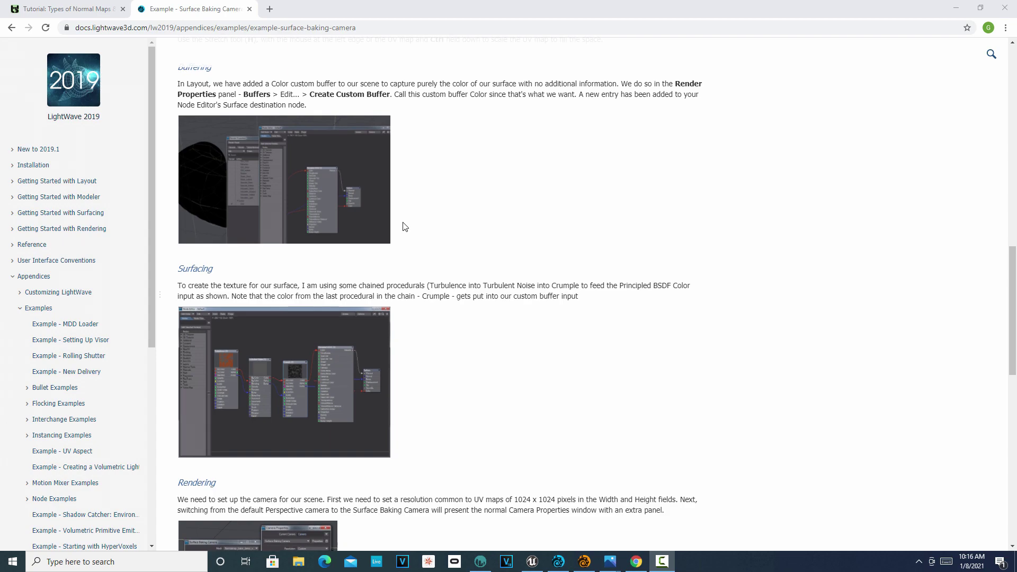
scroll(405, 226, "down", 10)
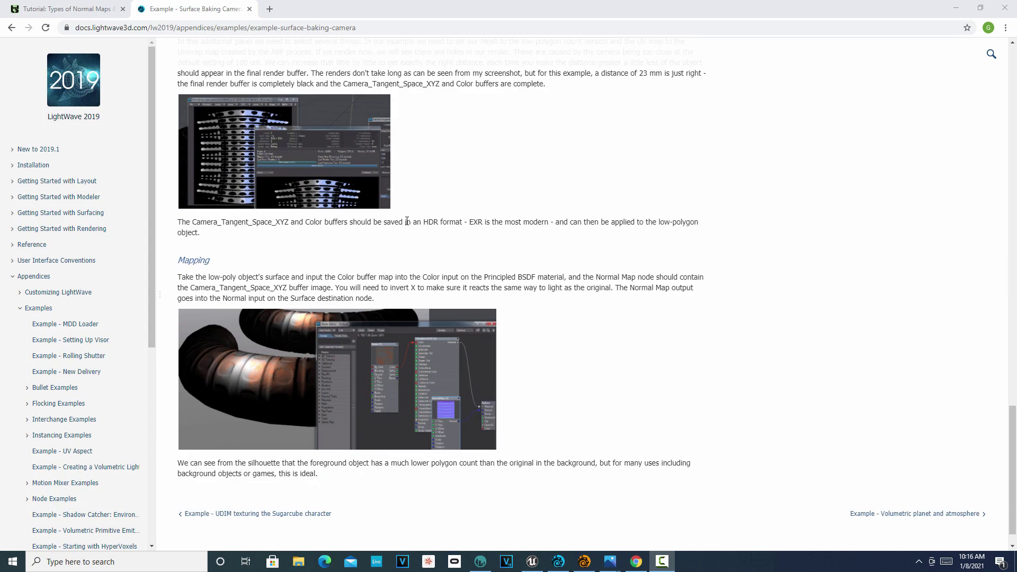
scroll(408, 223, "down", 2)
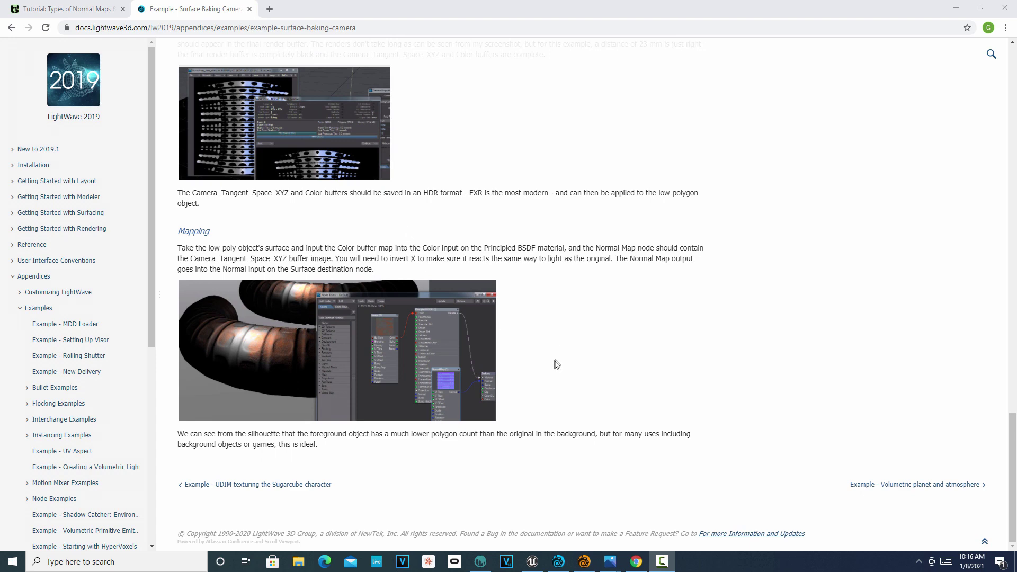
In LightWave Modeler, create a rectangular box about 1 m tall near the origin and fine-tune its width and height
left_click(584, 562)
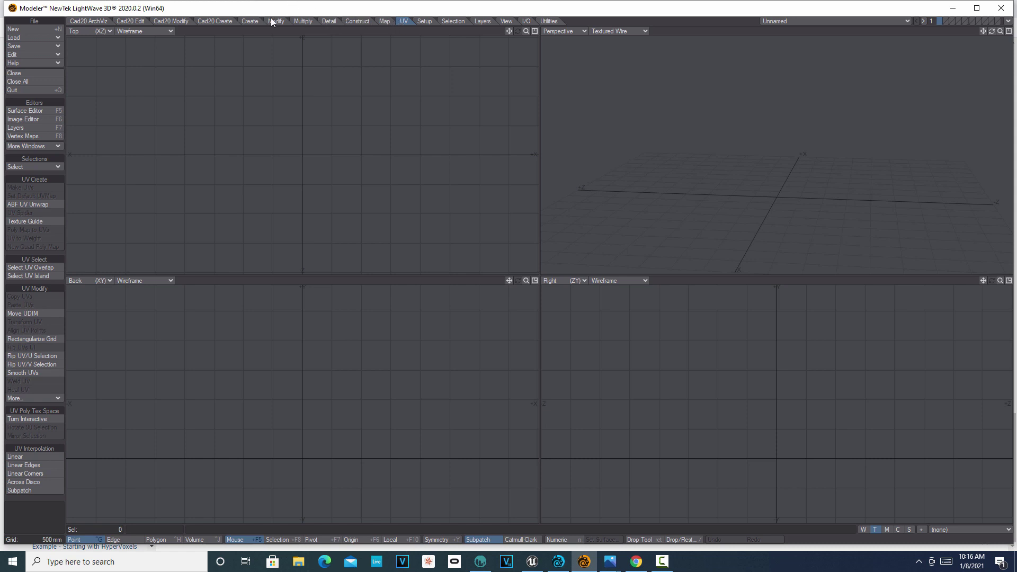
left_click(253, 23)
left_click(13, 187)
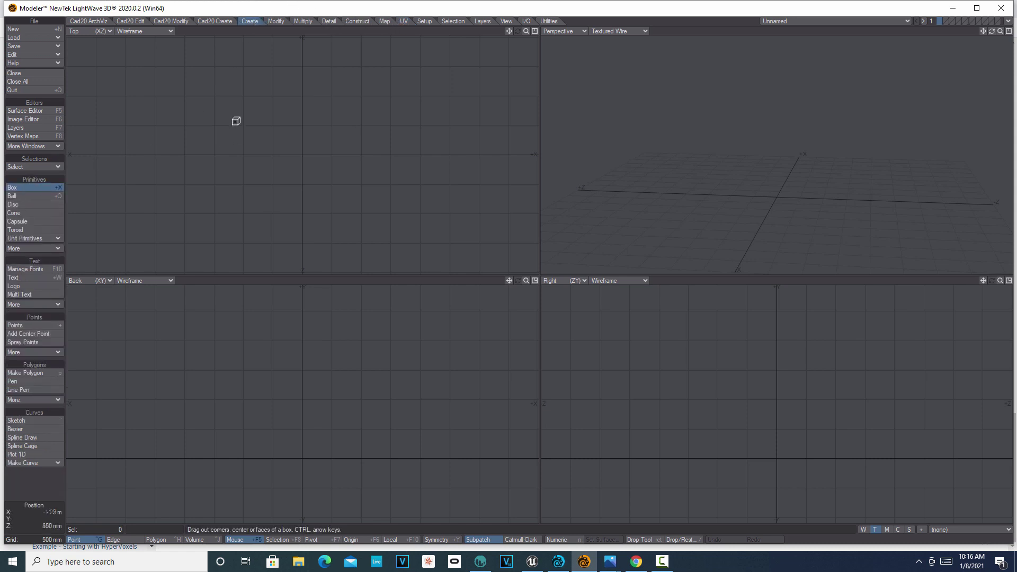
mouse_move(233, 114)
left_mouse_down()
mouse_move(321, 184)
mouse_move(359, 199)
left_mouse_up()
left_click_drag(311, 390, 307, 341)
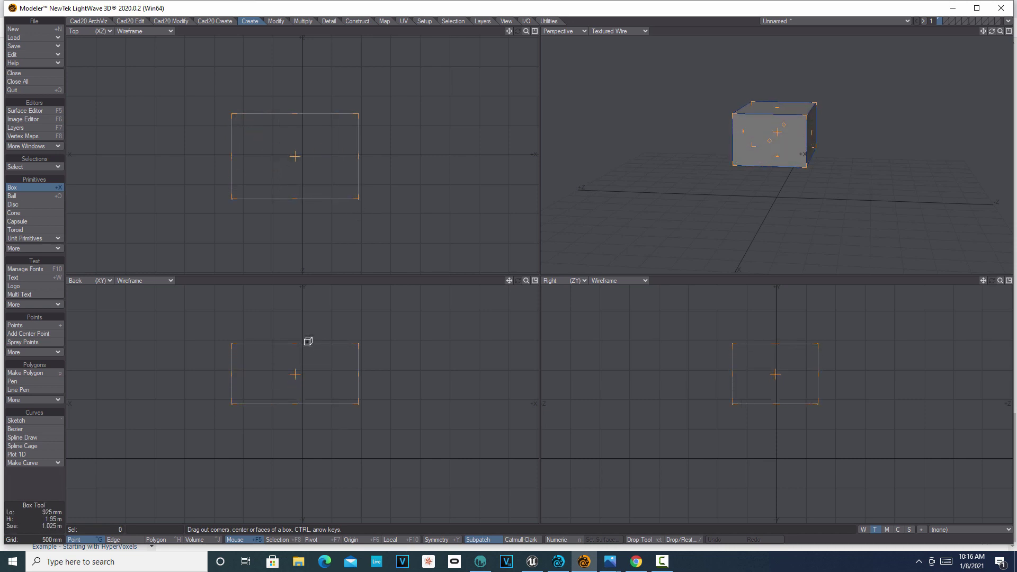
mouse_move(359, 374)
left_mouse_down()
mouse_move(379, 381)
mouse_move(353, 381)
left_mouse_up()
mouse_move(295, 345)
left_mouse_down()
mouse_move(293, 328)
mouse_move(291, 341)
mouse_move(303, 343)
left_mouse_up()
key("Return")
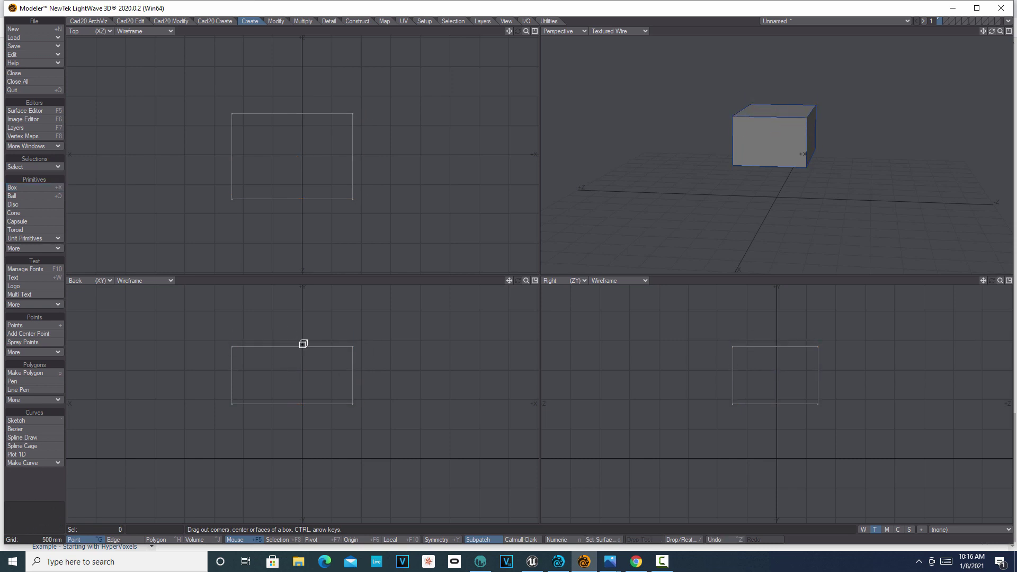
Rest the box on the ground along the Y axis, centred at the origin, and copy it into the second layer
key("slash")
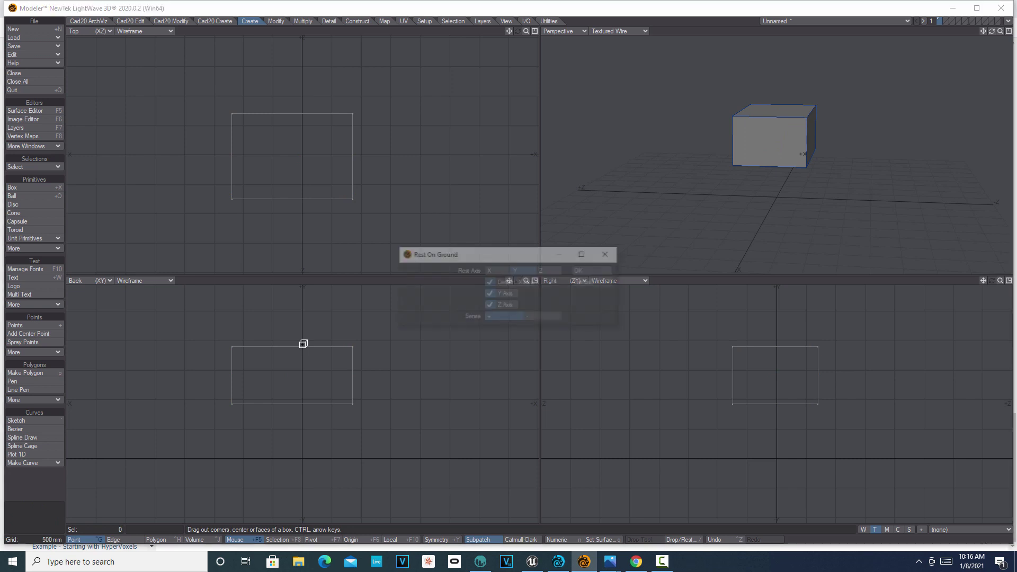
key("Return")
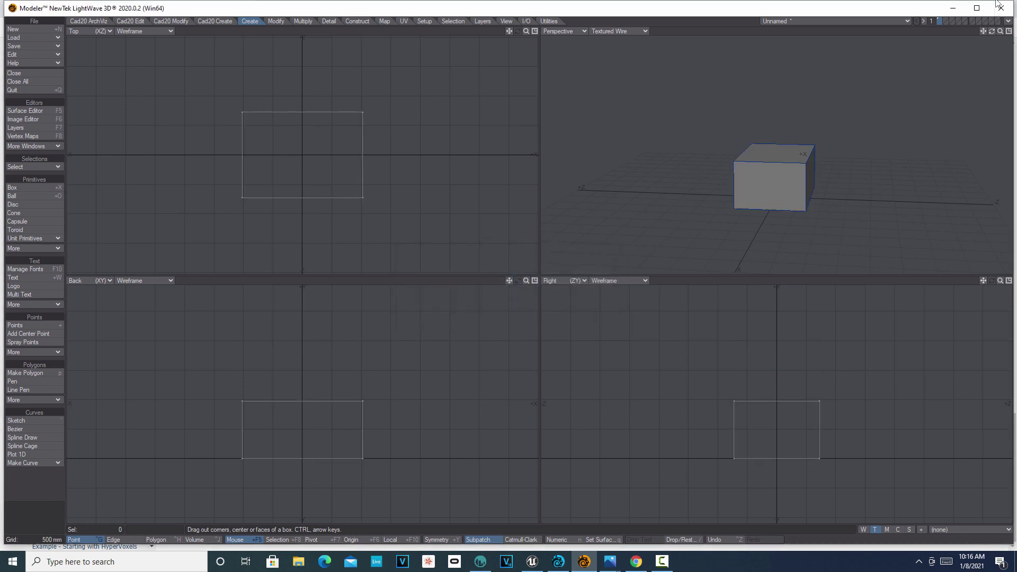
left_click(946, 21)
left_click(940, 21)
Select the four vertical side polygons of the box in the first layer
left_click(157, 540)
left_click(157, 541)
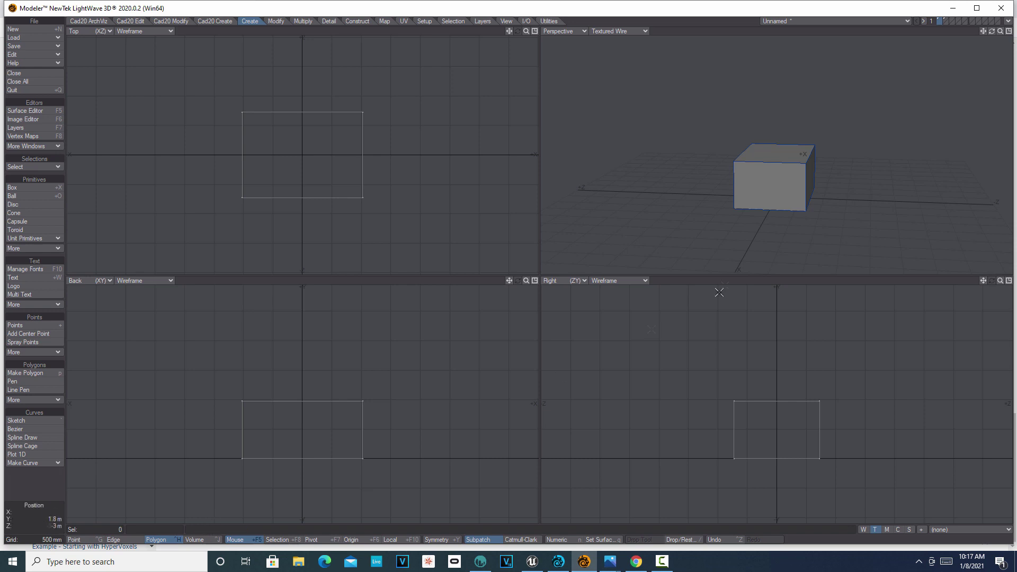
left_click(780, 181)
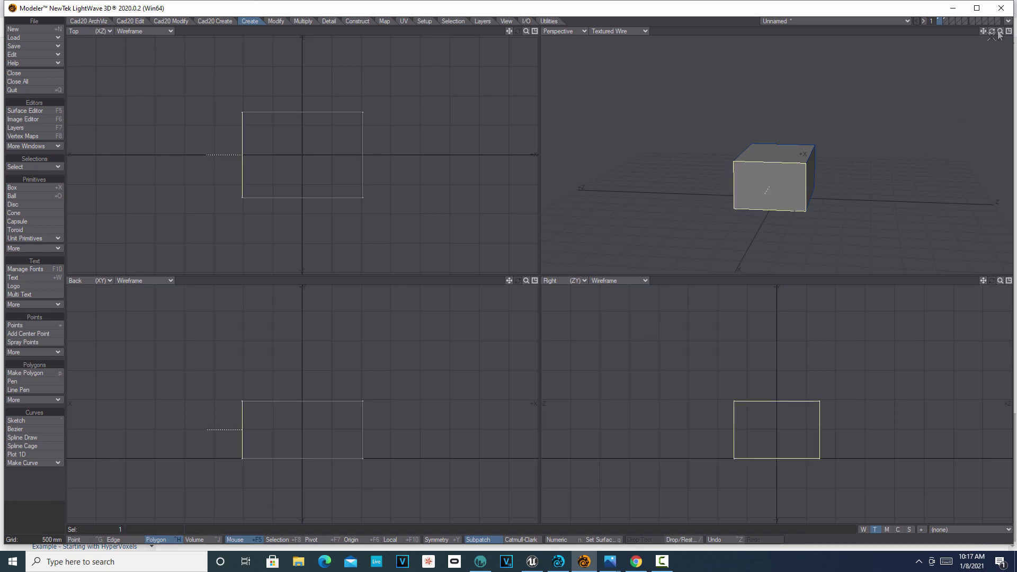
mouse_move(992, 31)
left_mouse_down()
mouse_move(969, 33)
mouse_move(987, 33)
left_mouse_up()
left_click(802, 181)
left_click(824, 184)
mouse_move(992, 36)
left_mouse_down()
mouse_move(981, 35)
mouse_move(989, 33)
left_mouse_up()
left_click(759, 188)
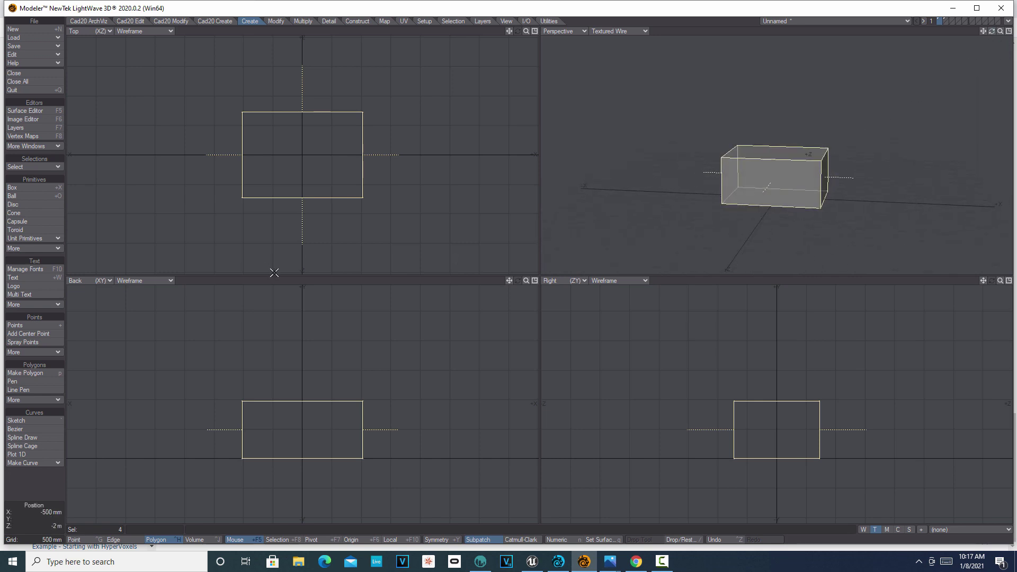
Bevel the four selected side polygons outward with an inset in two successive passes, then clear the selection
key("b")
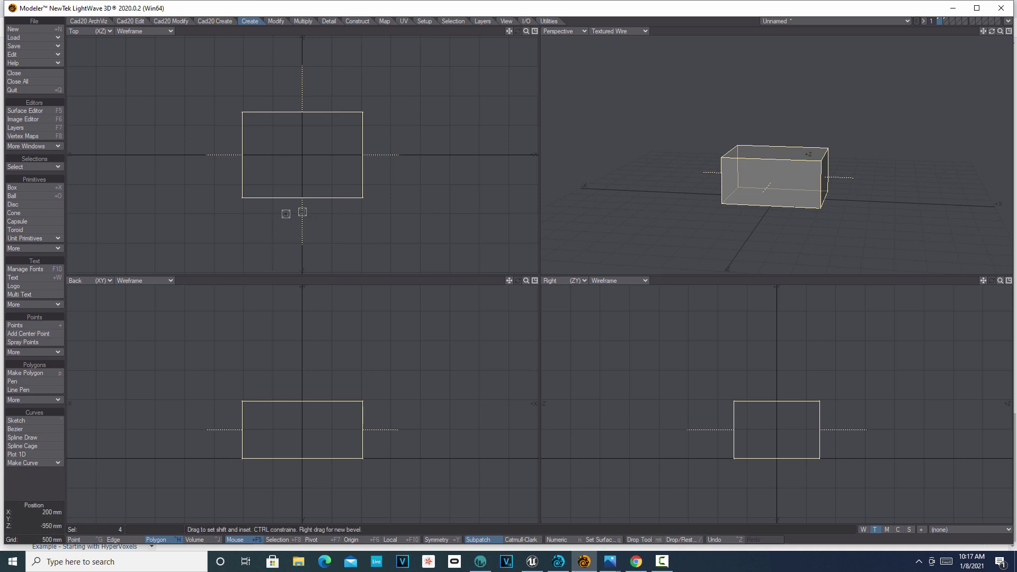
left_click_drag(316, 193, 310, 183)
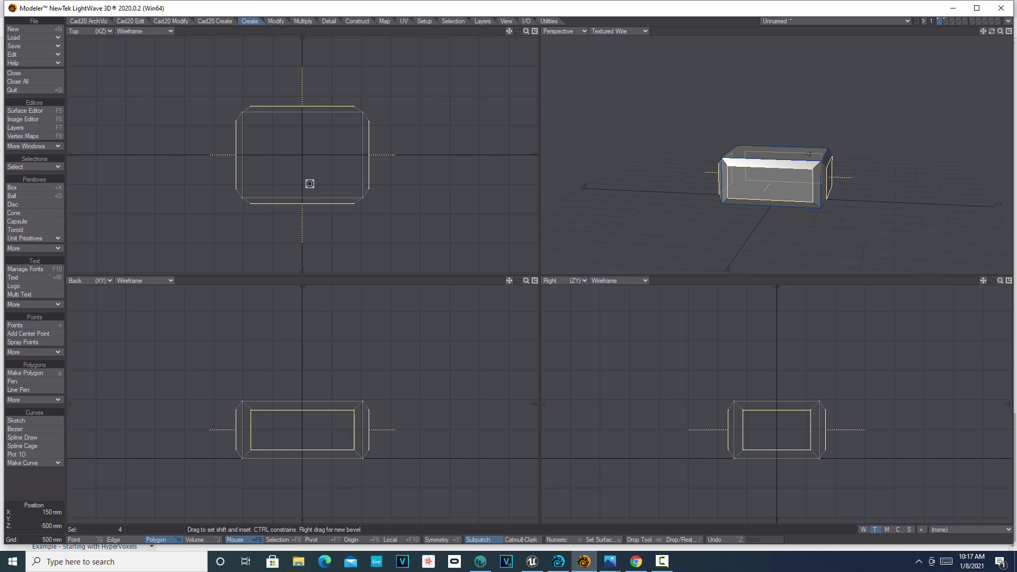
left_click_drag(309, 181, 304, 175)
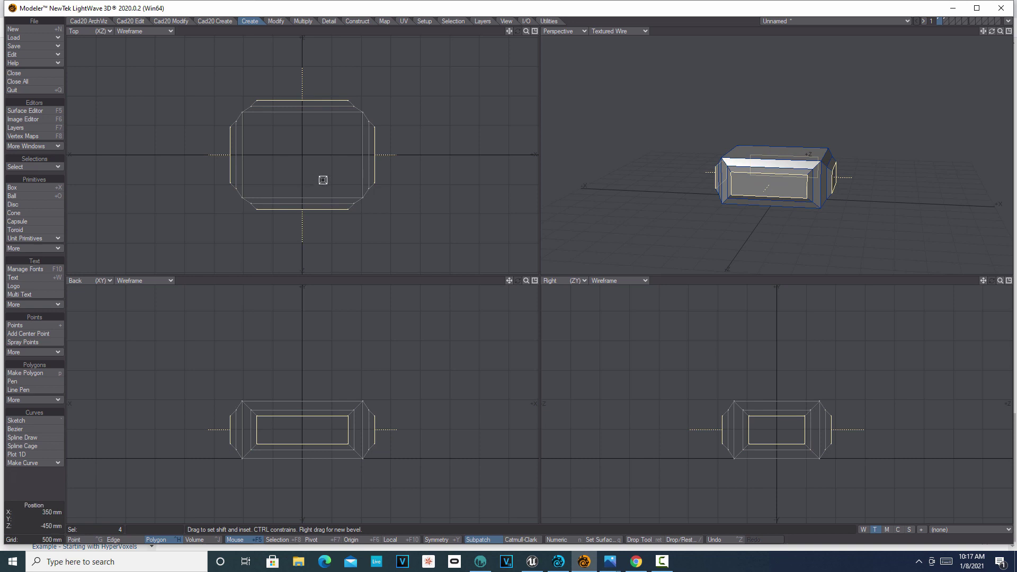
key("Return")
key("ctrl+g")
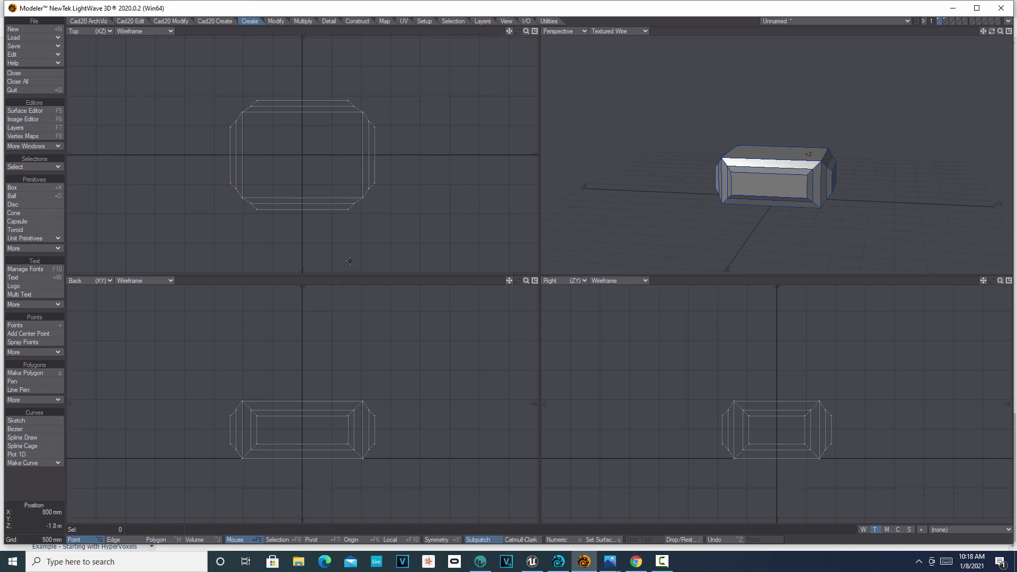
Assign a new high-poly surface, named with the hi_ prefix, to the beveled box in the first layer
left_click(944, 21)
left_click(940, 22)
key("q")
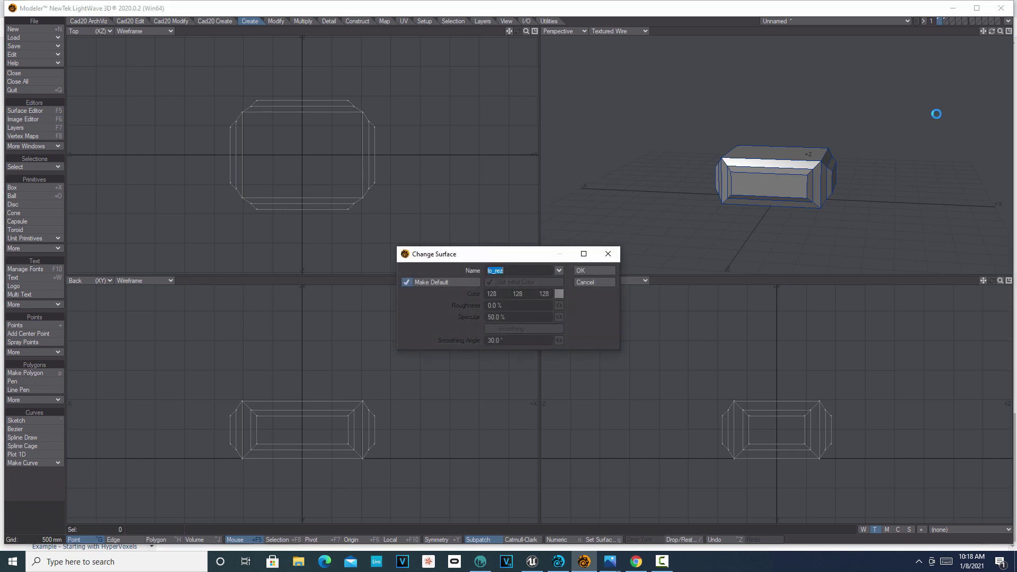
type("hi_poku")
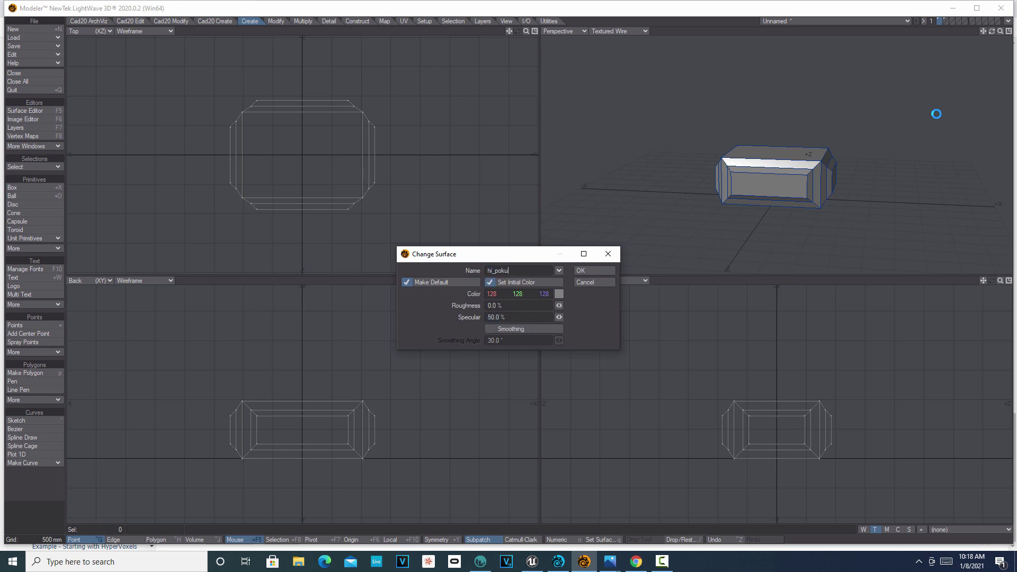
key("BackSpace")
key("BackSpace")
left_click(605, 270)
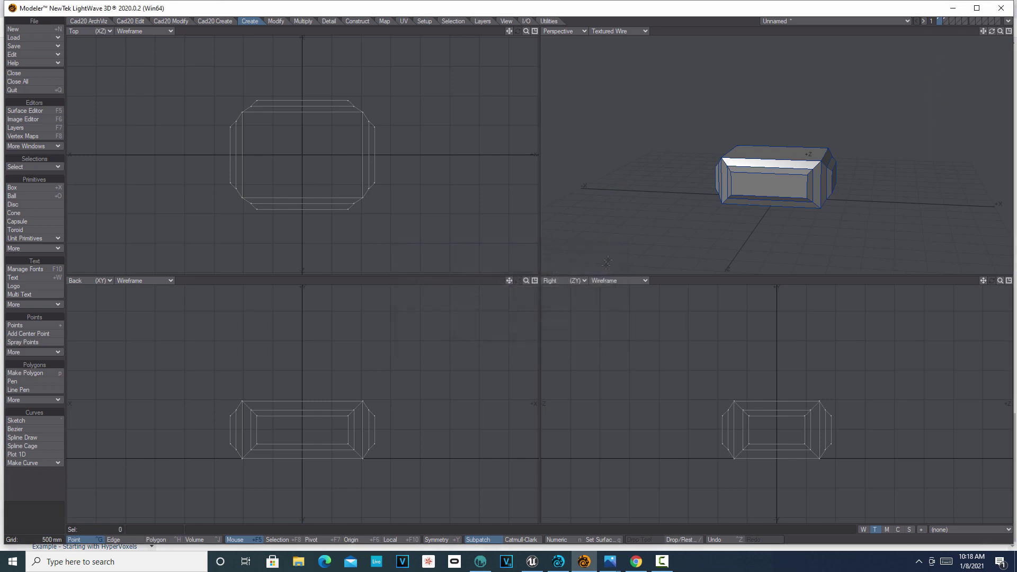
Assign a new surface named lo_poly to the plain box in the second layer
left_click(945, 19)
key("q")
type("lo_pol")
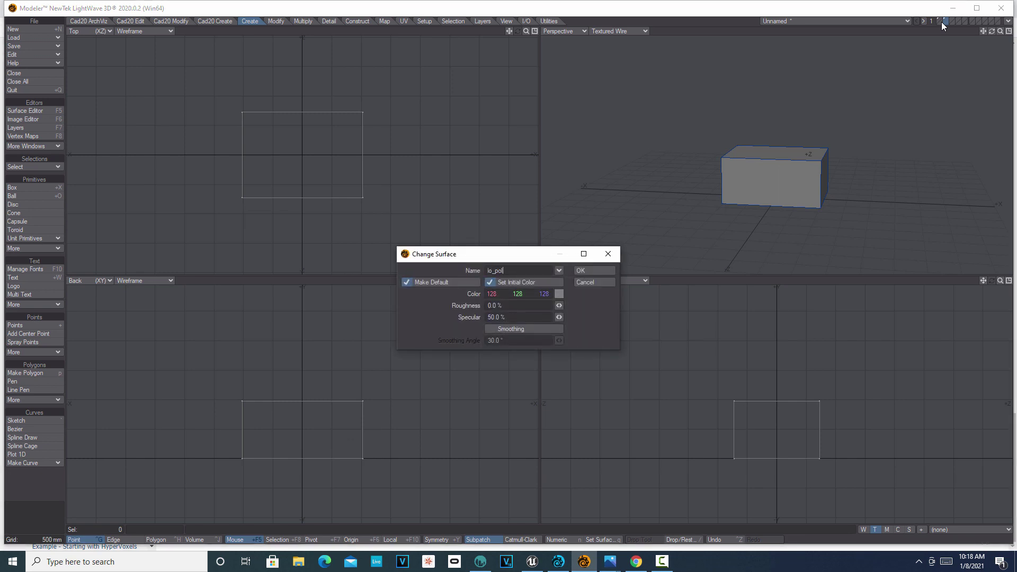
type("u")
key("BackSpace")
type("y")
left_click(581, 271)
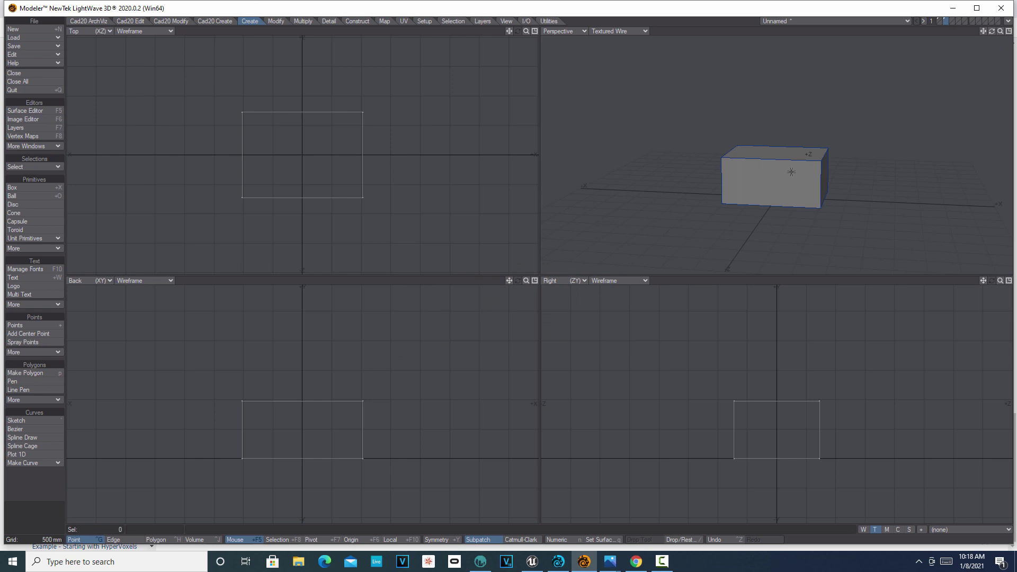
Create an Atlas UV map named low_poly_uv for the plain box, with Linear interpolation and a 20% relative gap size
left_click(408, 19)
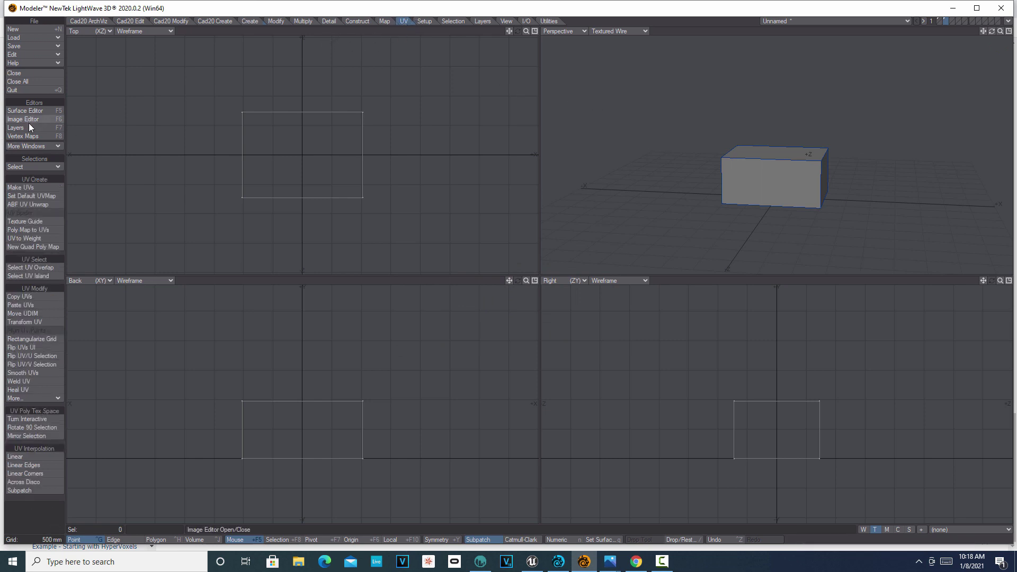
left_click(20, 188)
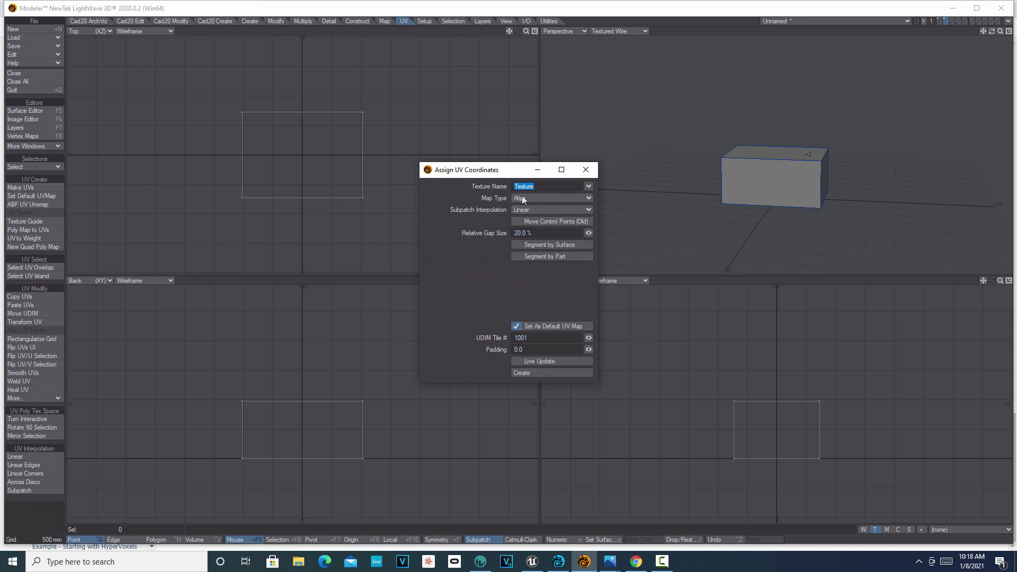
key("BackSpace")
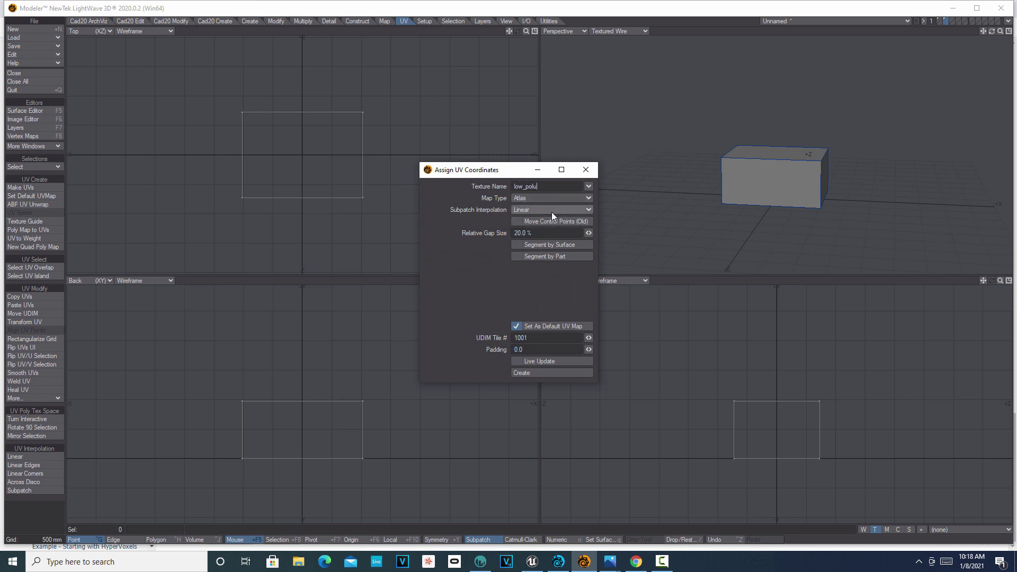
type("low_poly_uv")
left_click(554, 371)
left_click(509, 272)
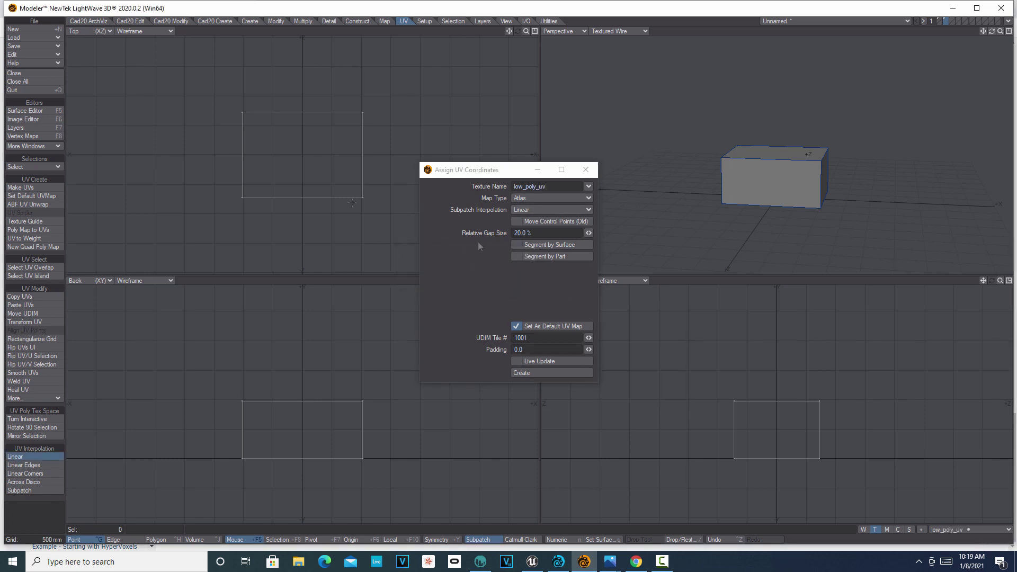
left_click(586, 170)
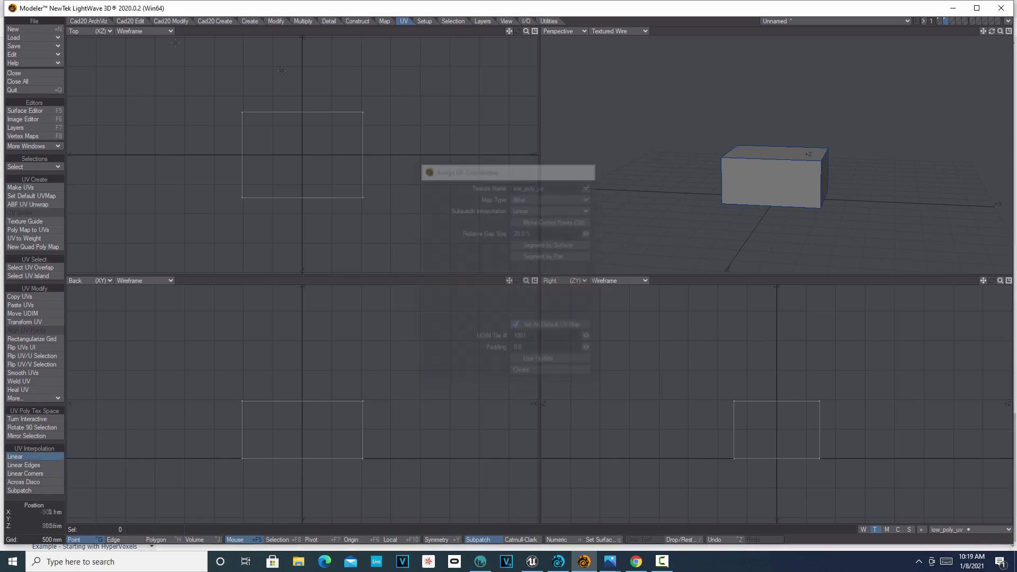
Switch the Top viewport to UV Texture to show the box's unwrapped faces
left_click(110, 32)
left_click(116, 88)
scroll(413, 143, "up", 2)
scroll(123, 131, "up", 2)
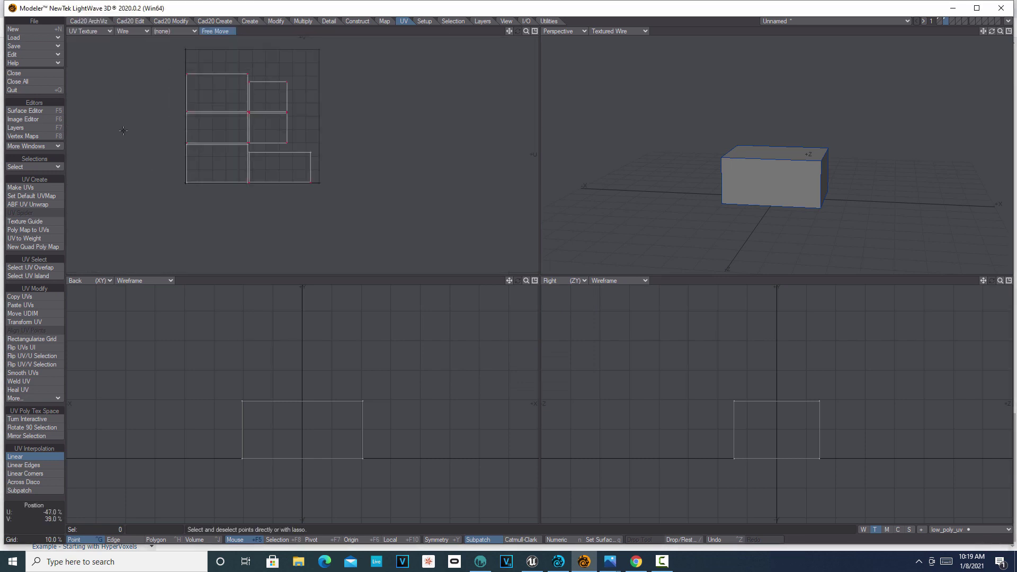
Scale and reposition the box's UV layout so all faces sit inside the UV square with a margin from its borders
key("h")
left_click_drag(220, 135, 252, 111)
key("t")
key("shift+h")
left_click_drag(316, 167, 289, 152)
key("t")
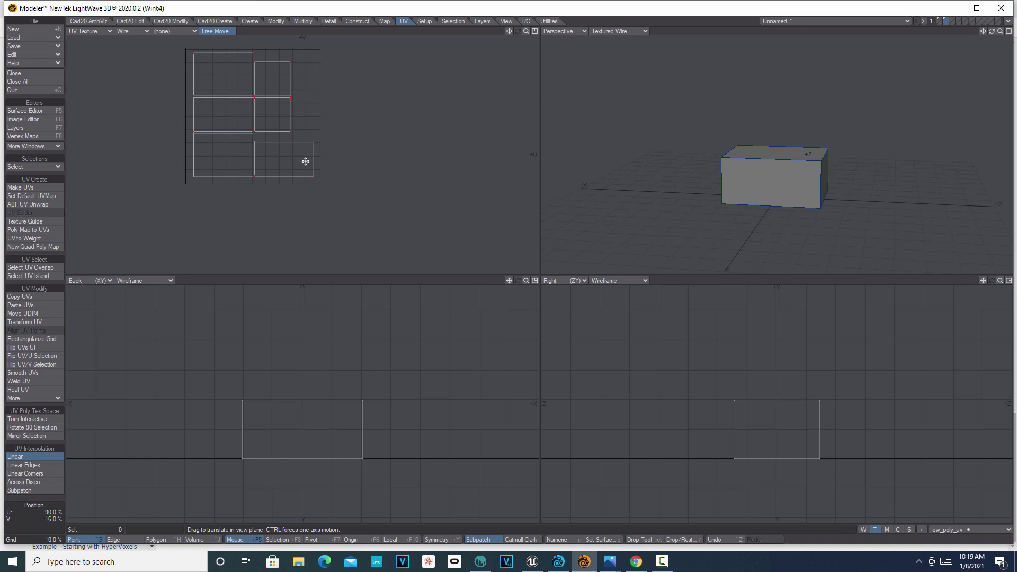
key("Return")
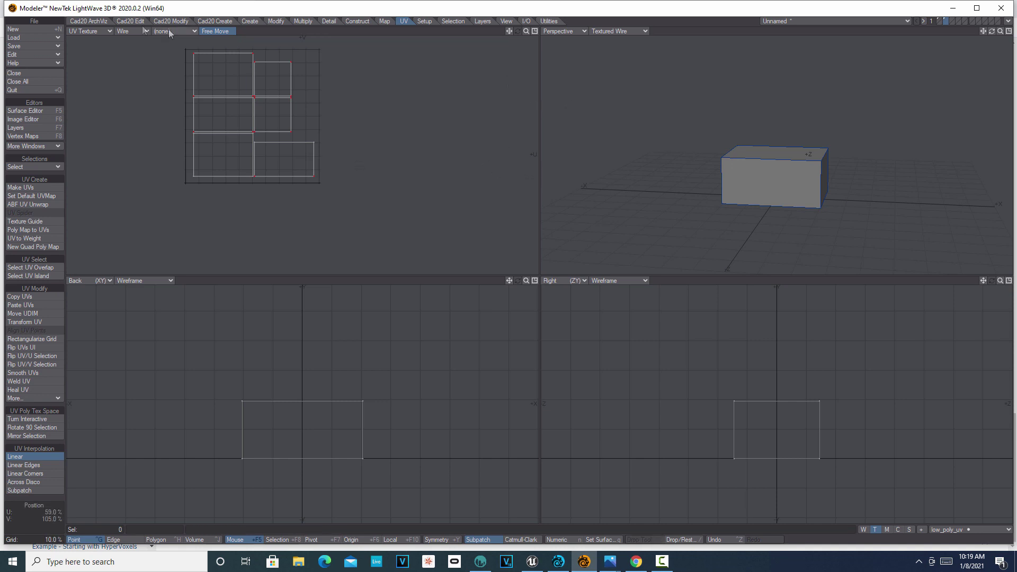
Save the object under the new file name normal_test2 in the Objects folder
left_click(27, 46)
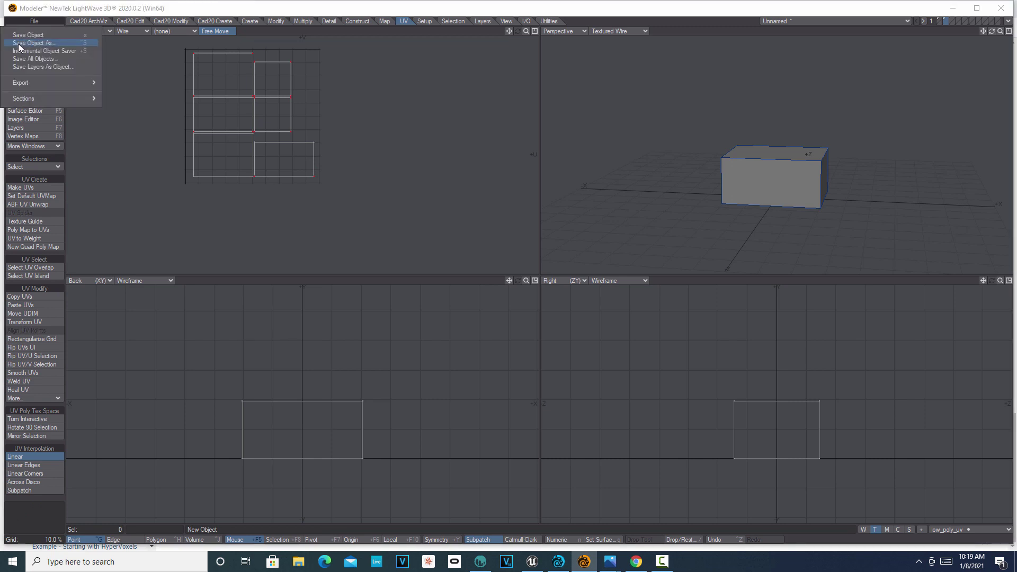
left_click(19, 45)
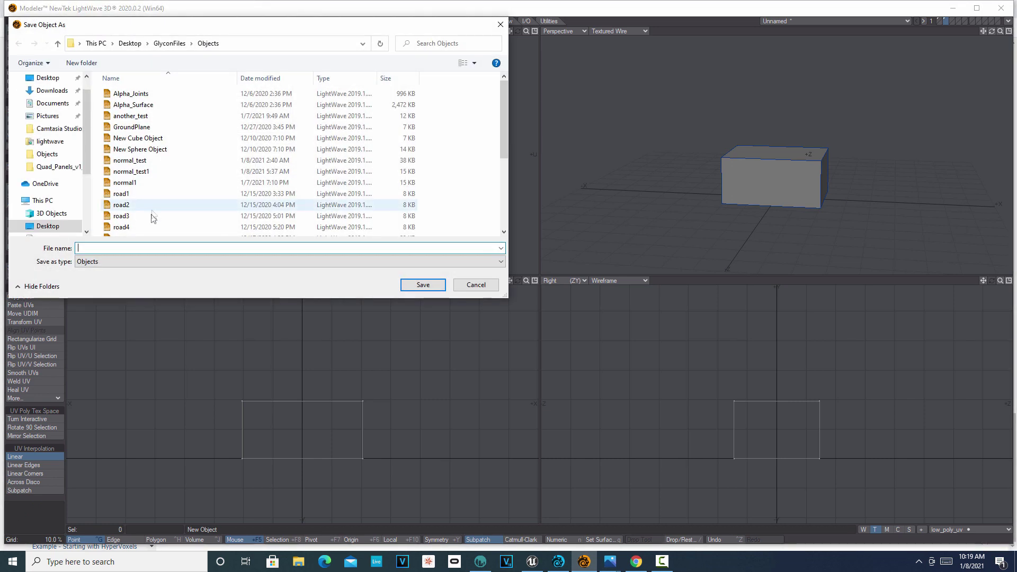
left_click(140, 249)
type("n")
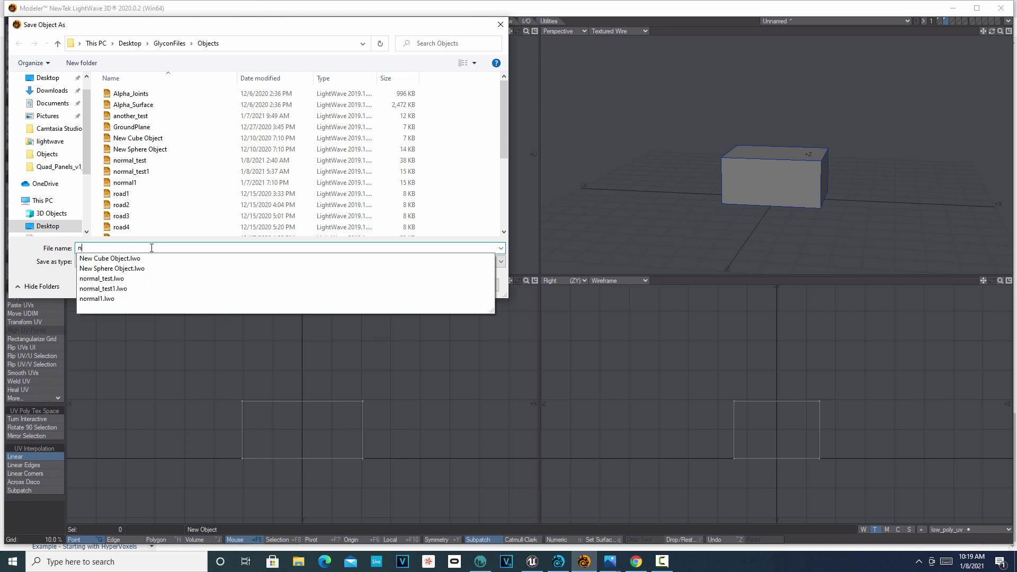
type("ormal_test2")
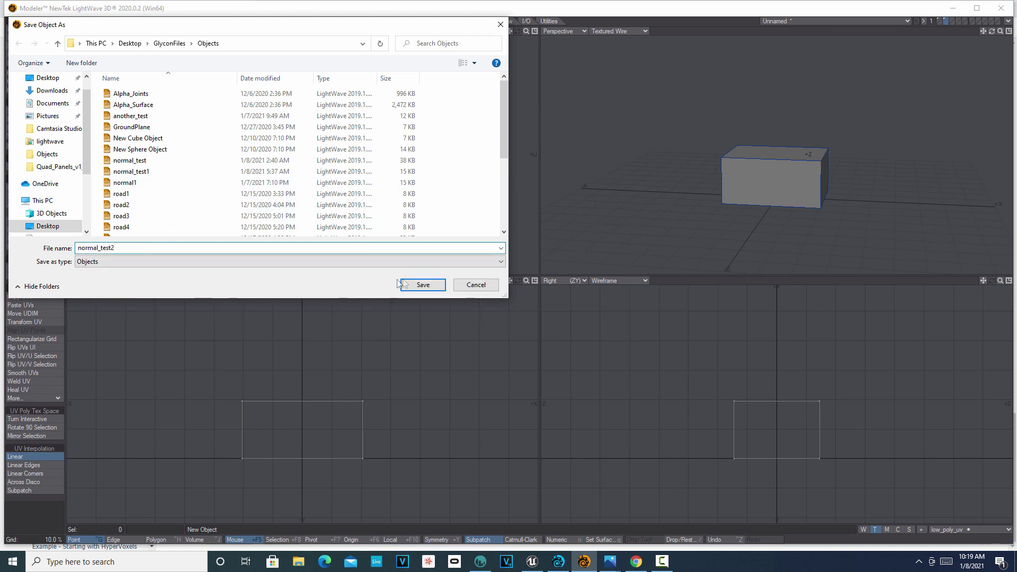
left_click(420, 286)
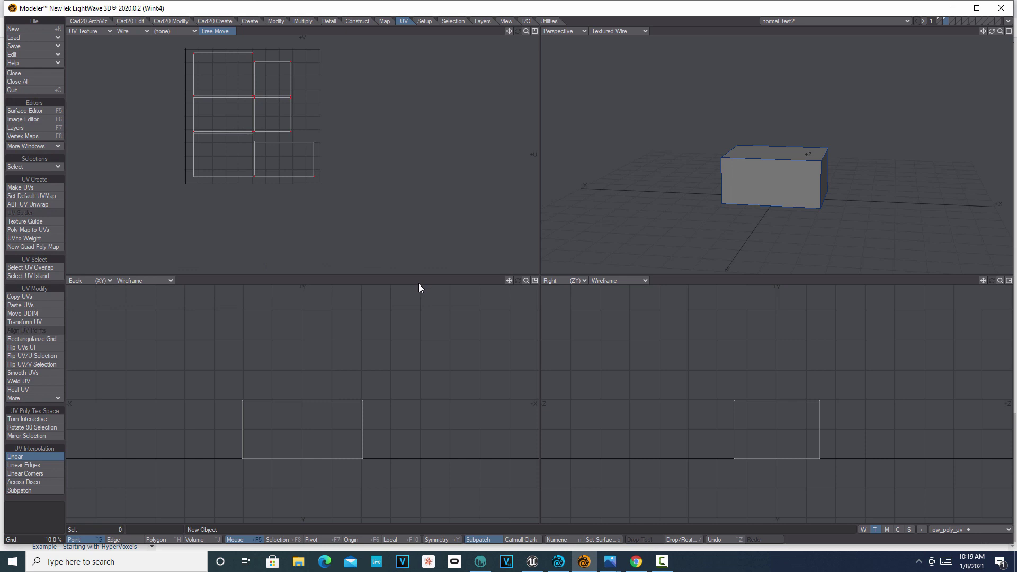
Name the first layer, holding the beveled box, hi_poly and the second layer, holding the plain box, low_poly
key("F7")
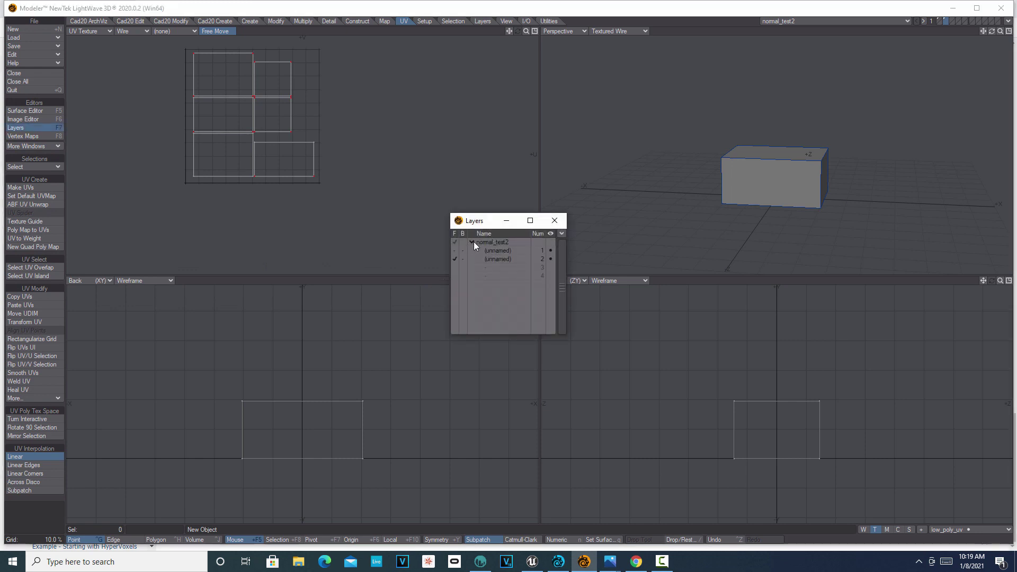
left_click(508, 257)
double_click(508, 252)
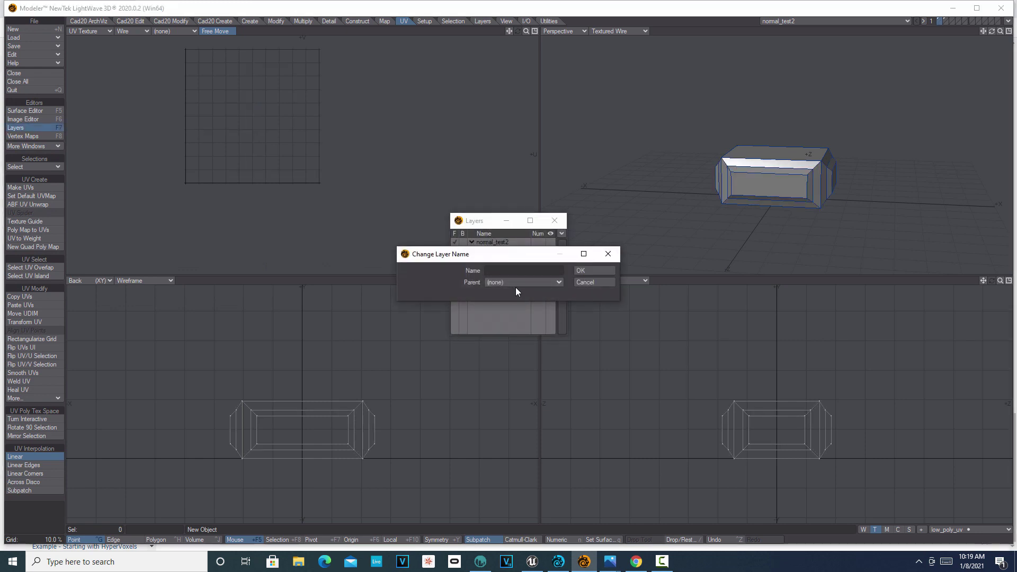
type("hi_poly")
left_click(598, 270)
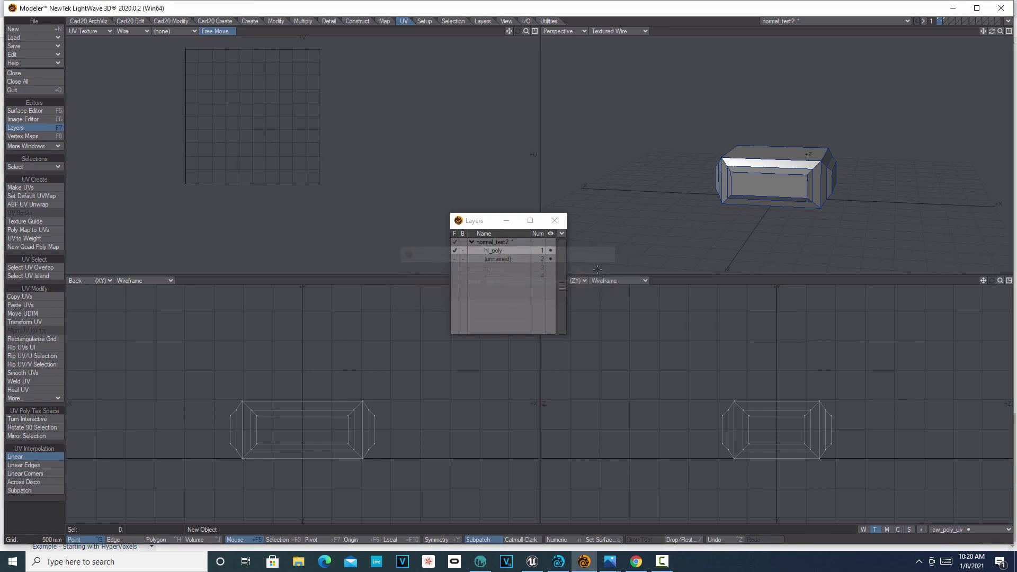
left_click(510, 260)
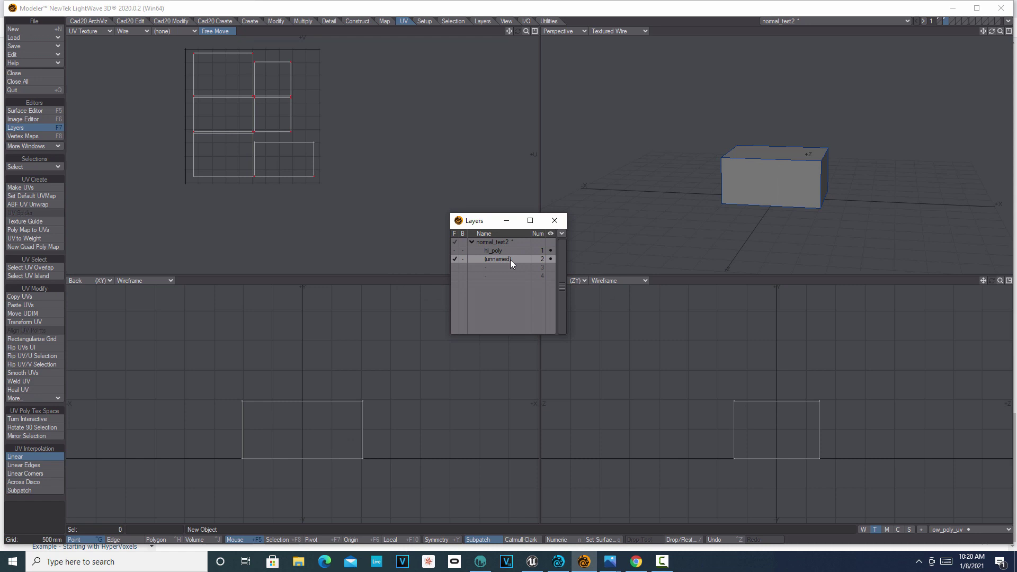
double_click(510, 259)
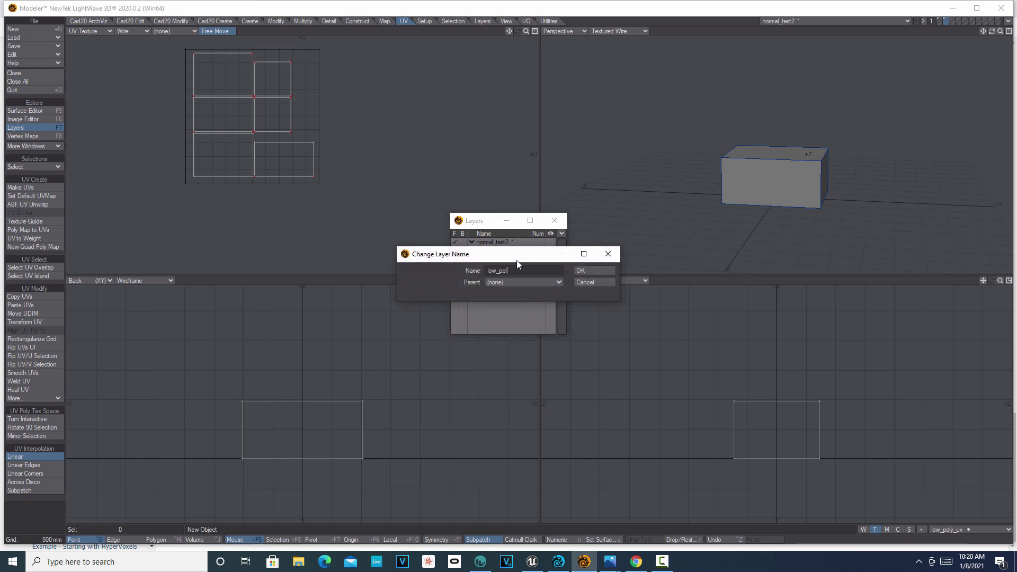
left_click(606, 271)
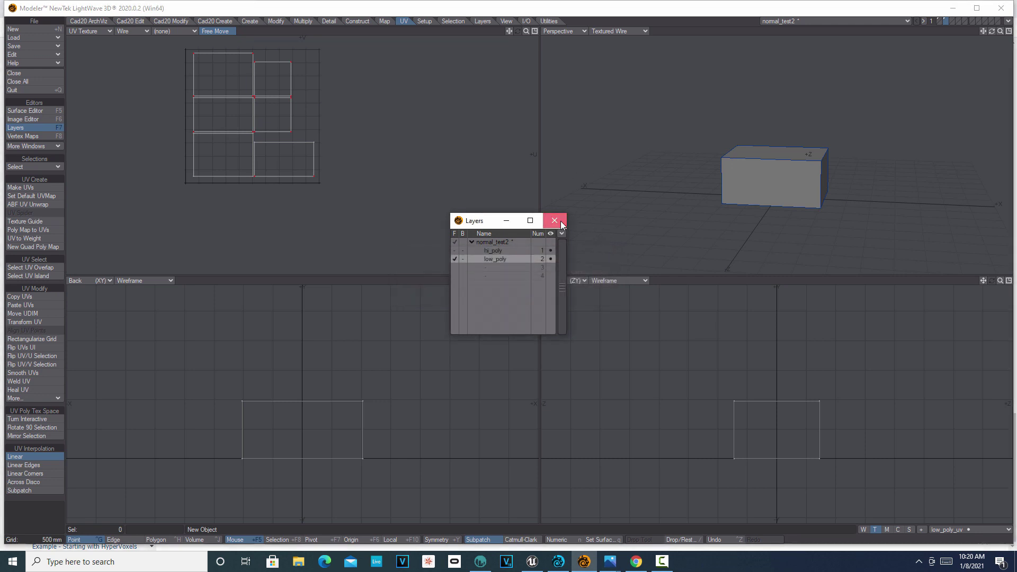
left_click(555, 220)
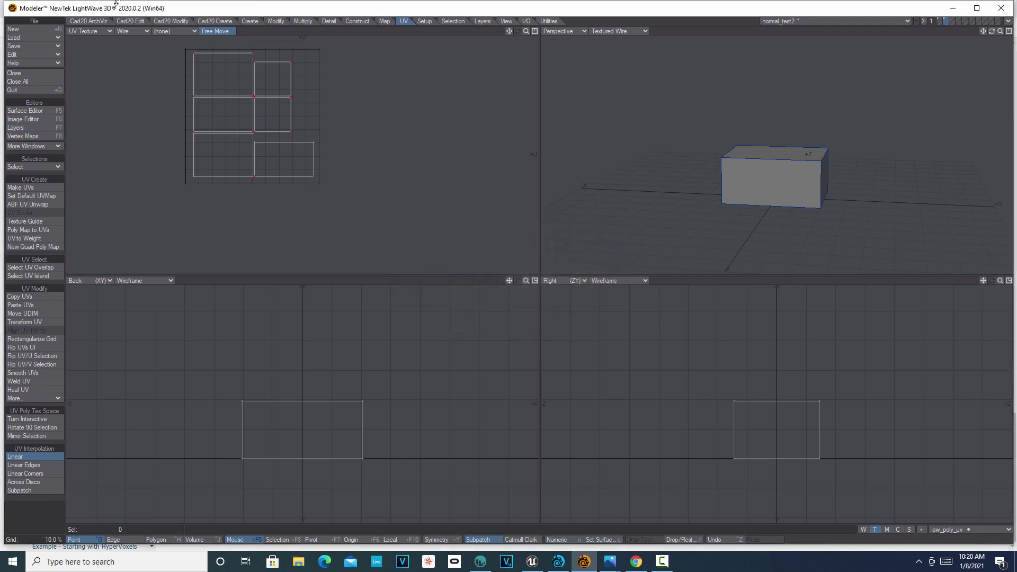
Save the object with its renamed layers to the existing normal_test2 file
left_click(40, 46)
left_click(40, 46)
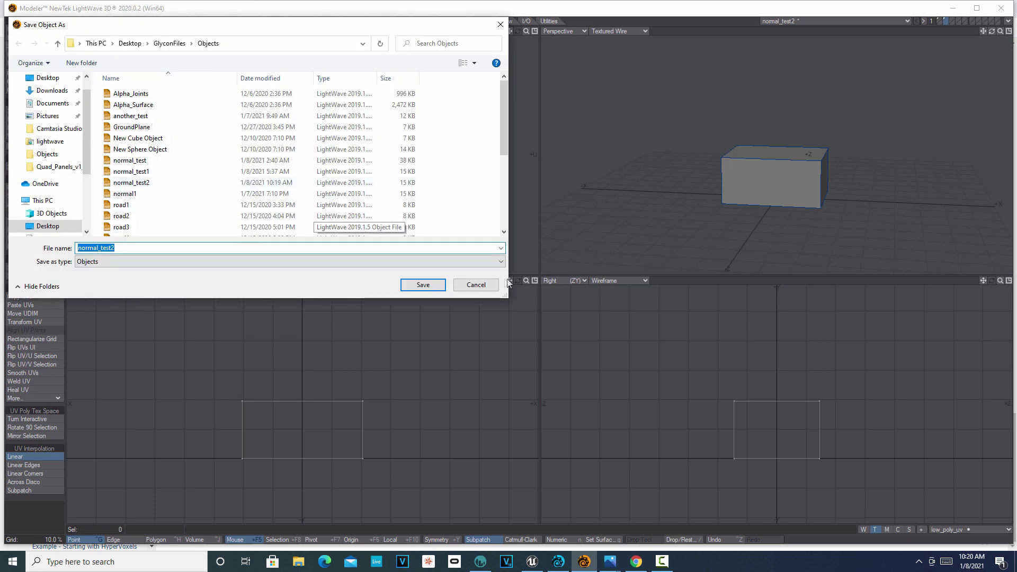
left_click(473, 282)
left_click(17, 47)
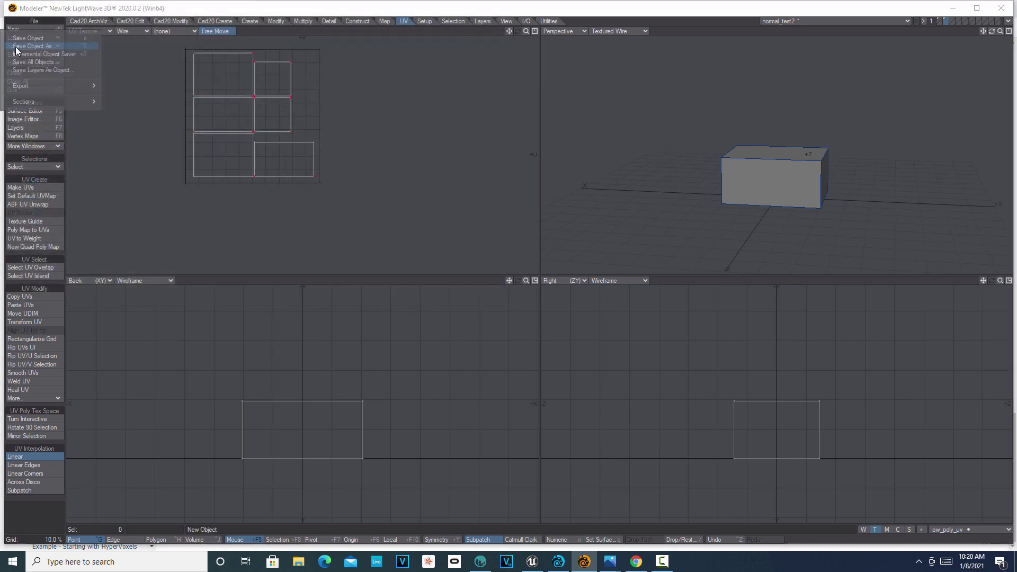
left_click(24, 38)
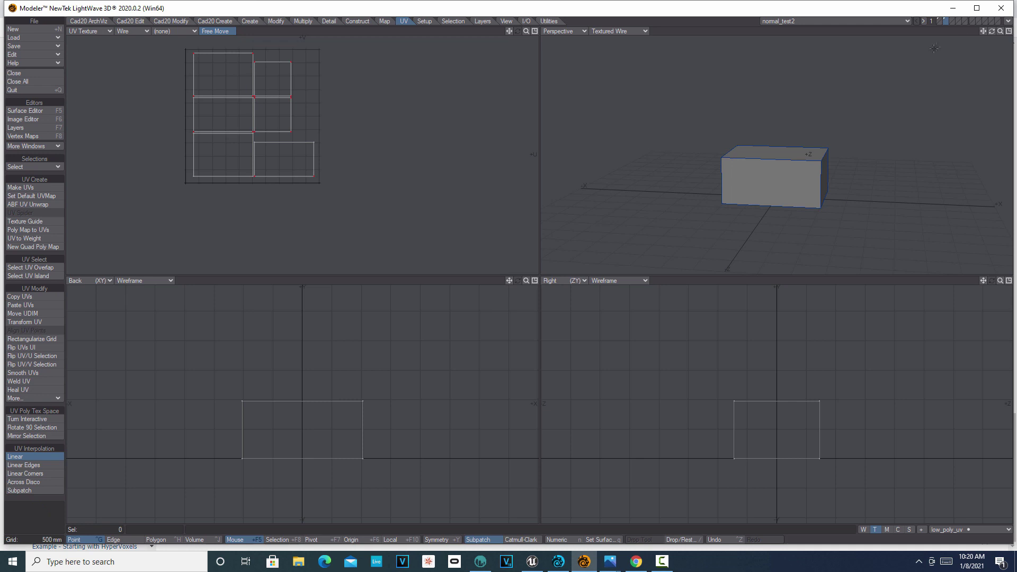
Compare the hi_poly and low_poly layers, and bring the normal_test2 object into LightWave Layout
left_click(941, 22)
left_click(943, 24)
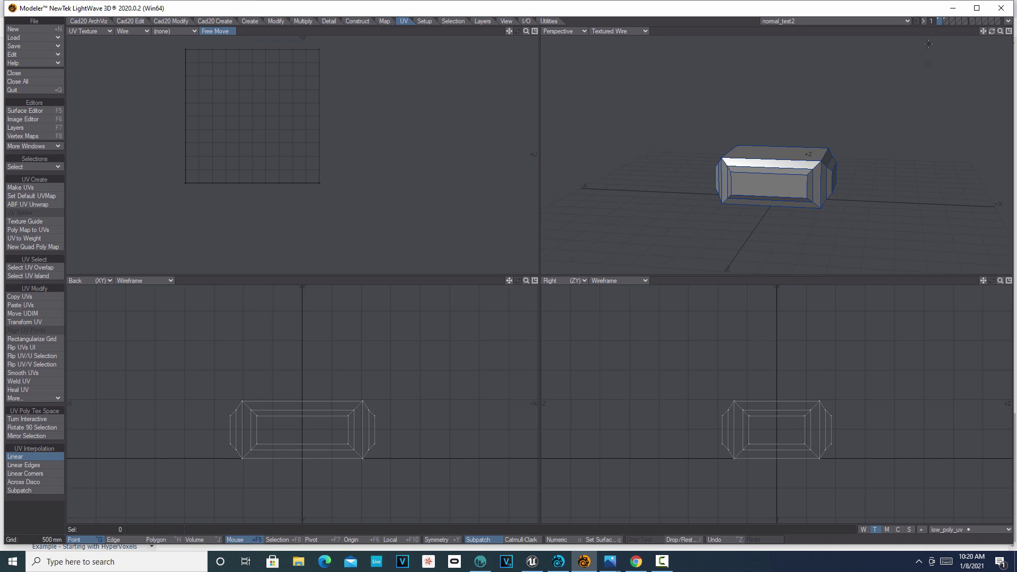
left_click(947, 22)
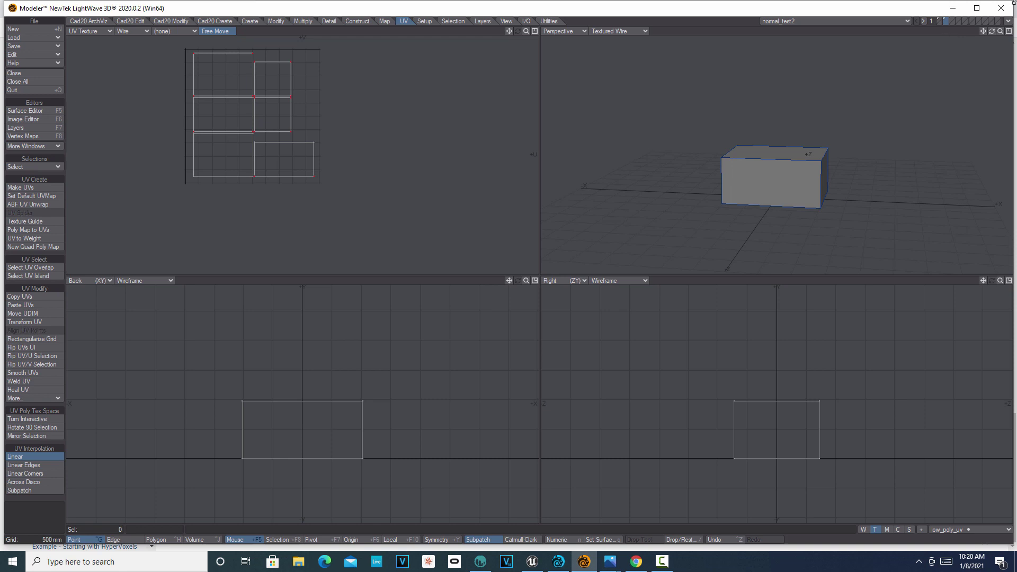
left_click(1008, 21)
left_click(980, 37)
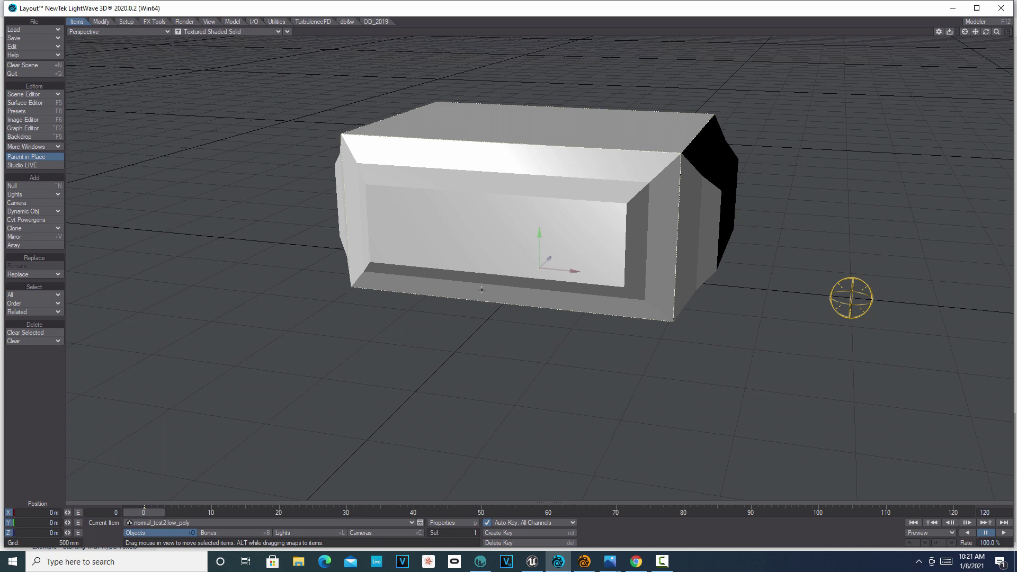
Change the scene's distant light to an Ambient light and set its intensity to 100%
left_click(310, 535)
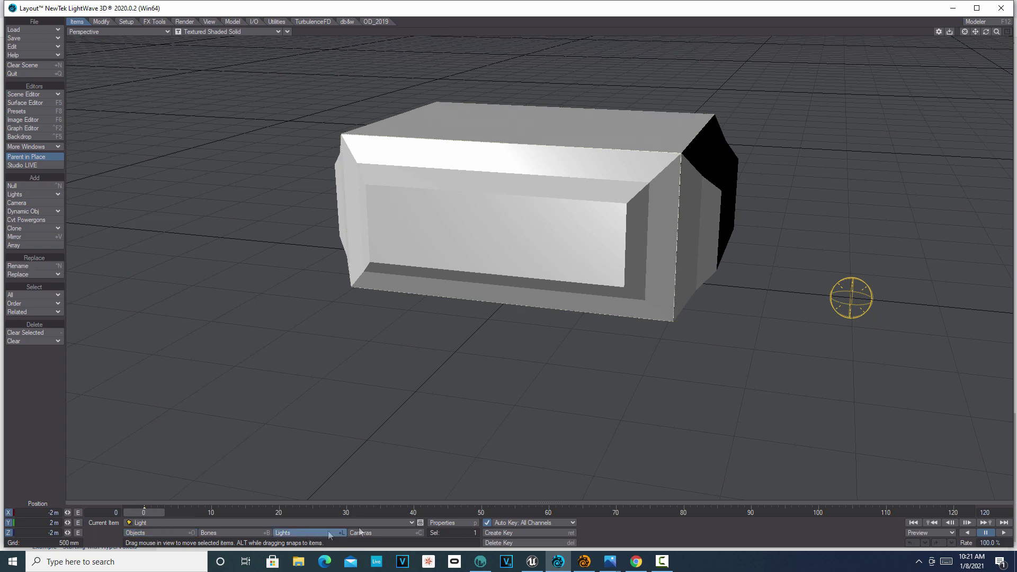
left_click(462, 523)
left_click(271, 203)
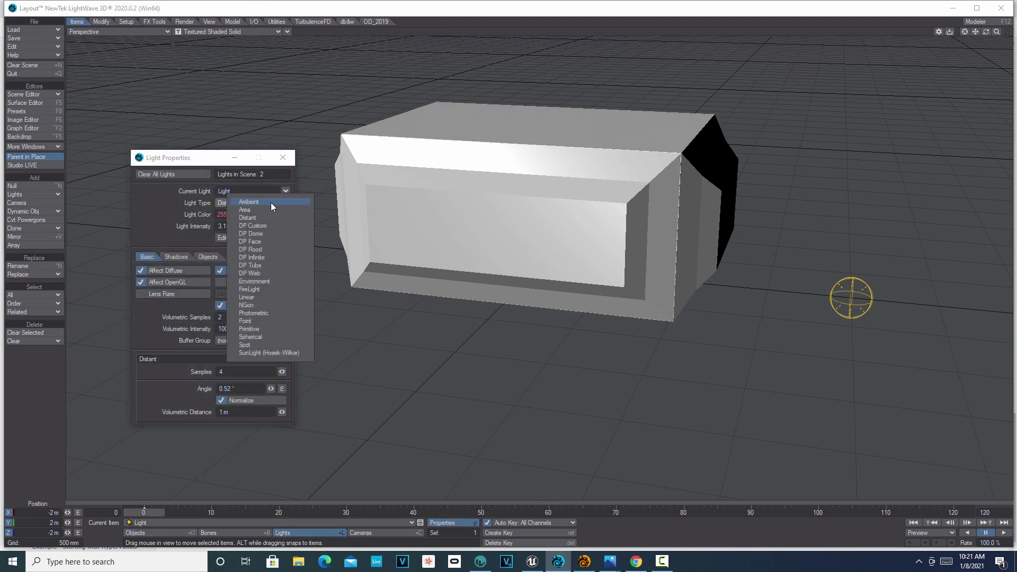
left_click(272, 203)
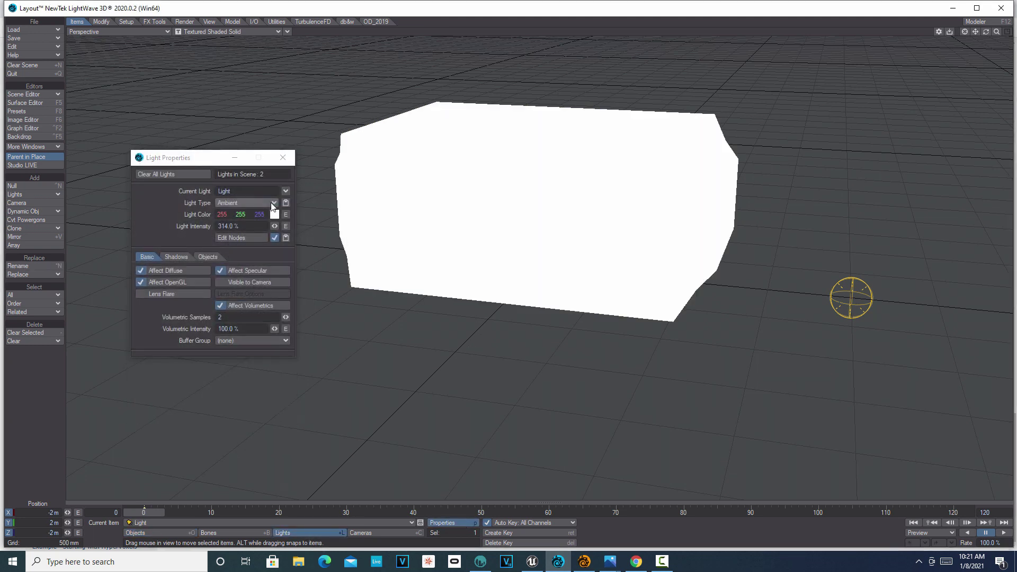
left_click(258, 227)
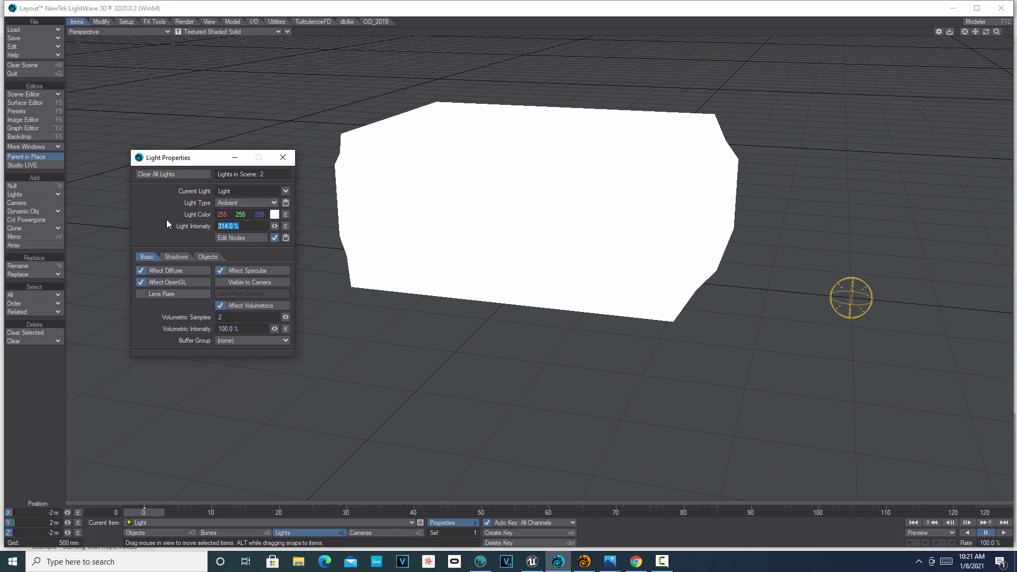
type("100")
key("Tab")
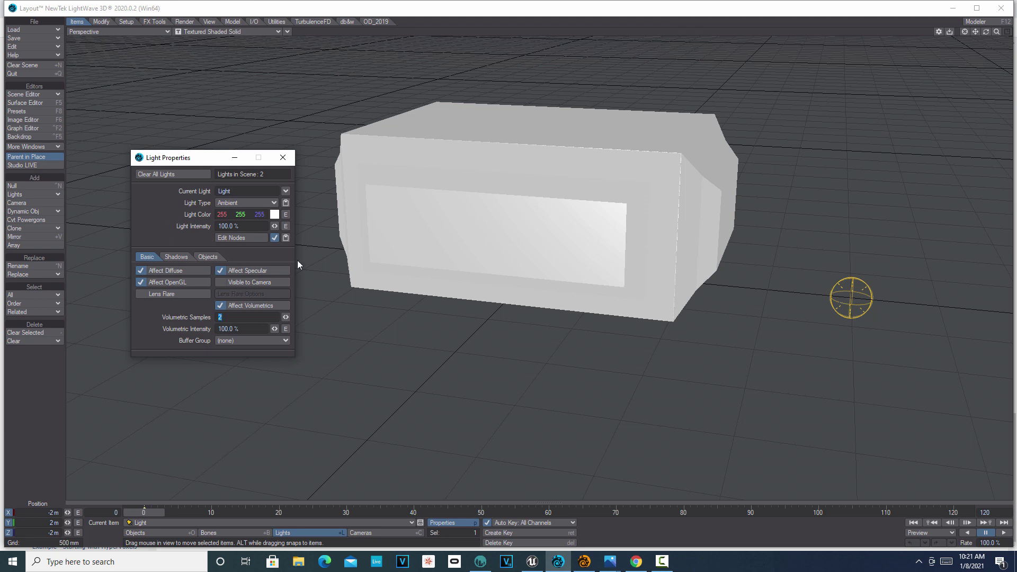
left_click(282, 158)
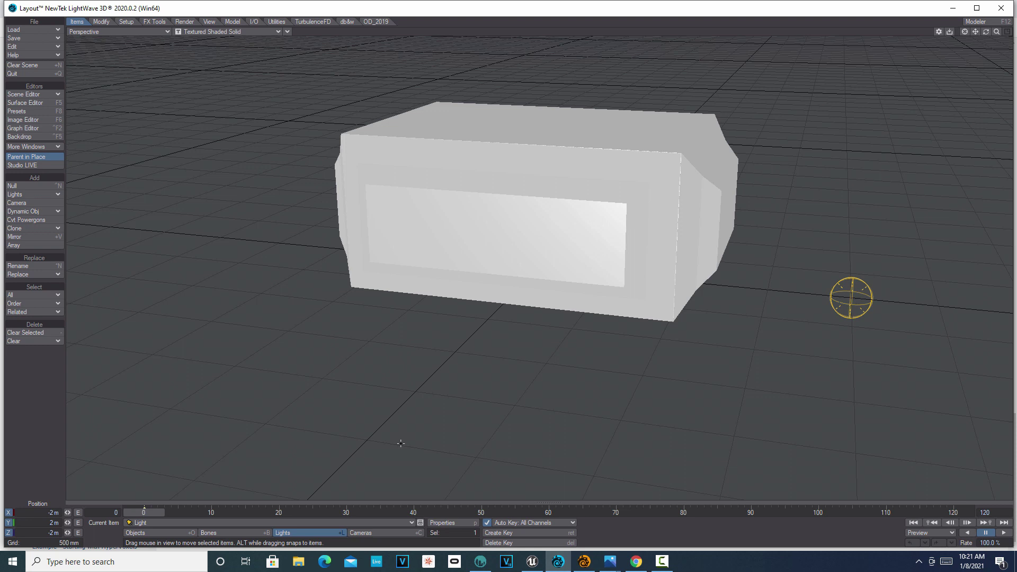
Hide the hi_poly object's viewport display using the Scene Editor
left_click(42, 96)
left_click_drag(277, 328, 260, 219)
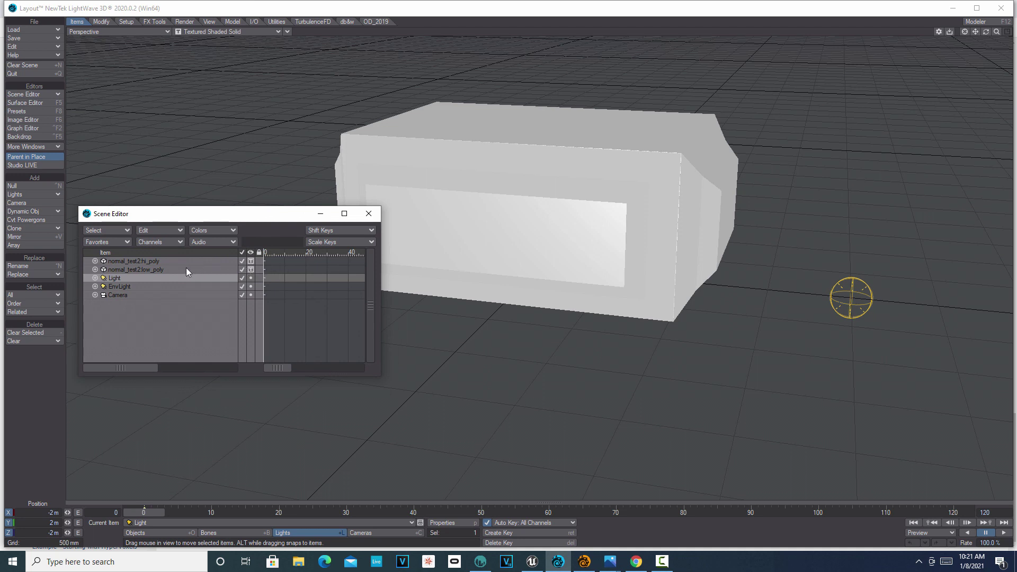
left_click(251, 269)
left_click(229, 206)
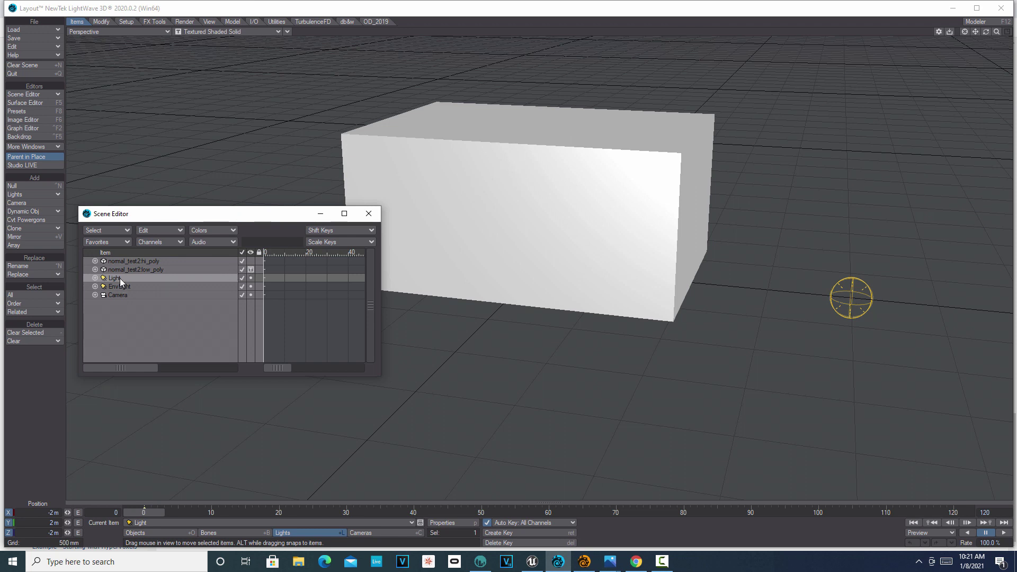
left_click(242, 270)
left_click(368, 214)
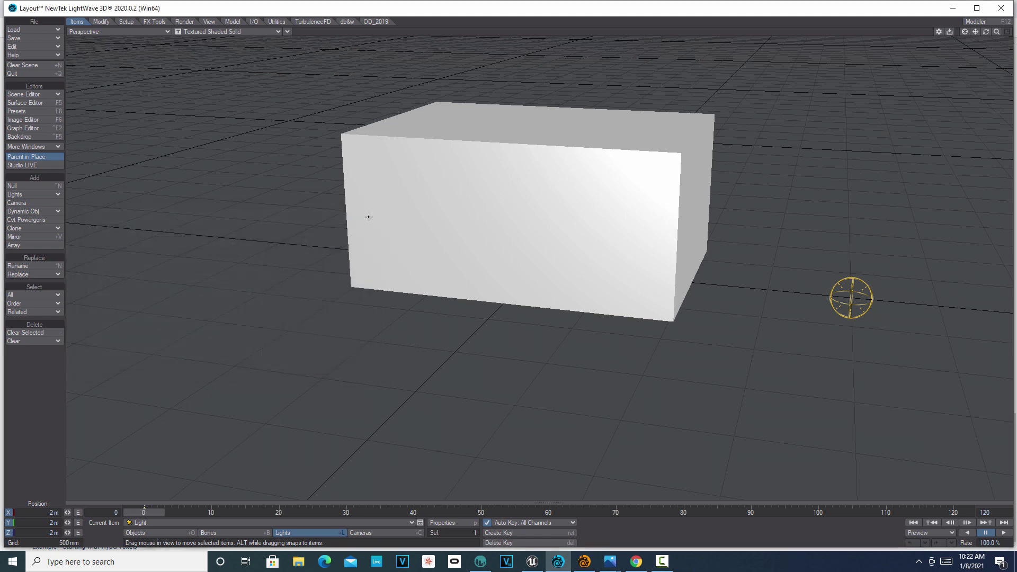
Set the camera's resolution to a width of 1024 and a height of 1024
left_click(456, 523)
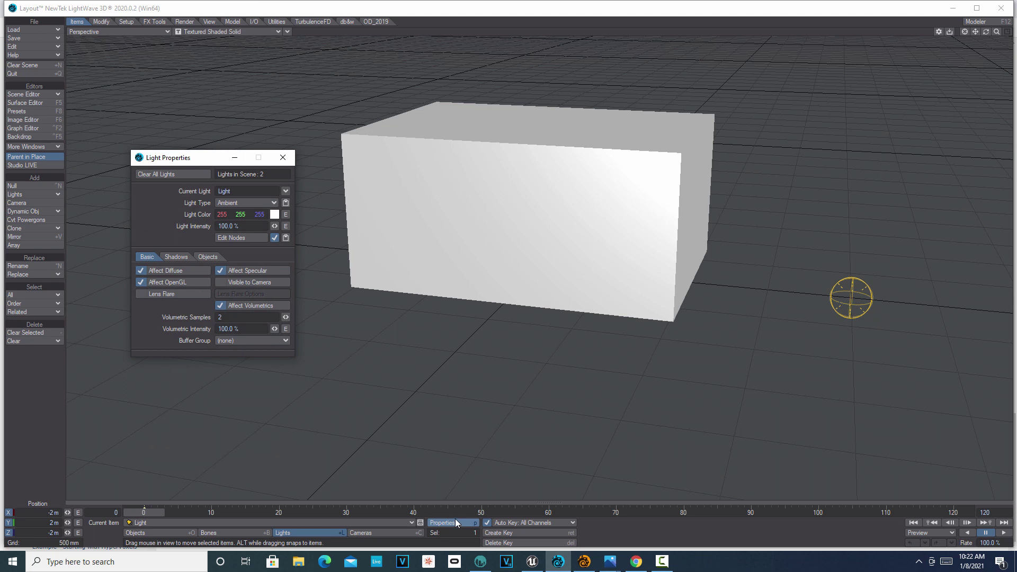
left_click(371, 532)
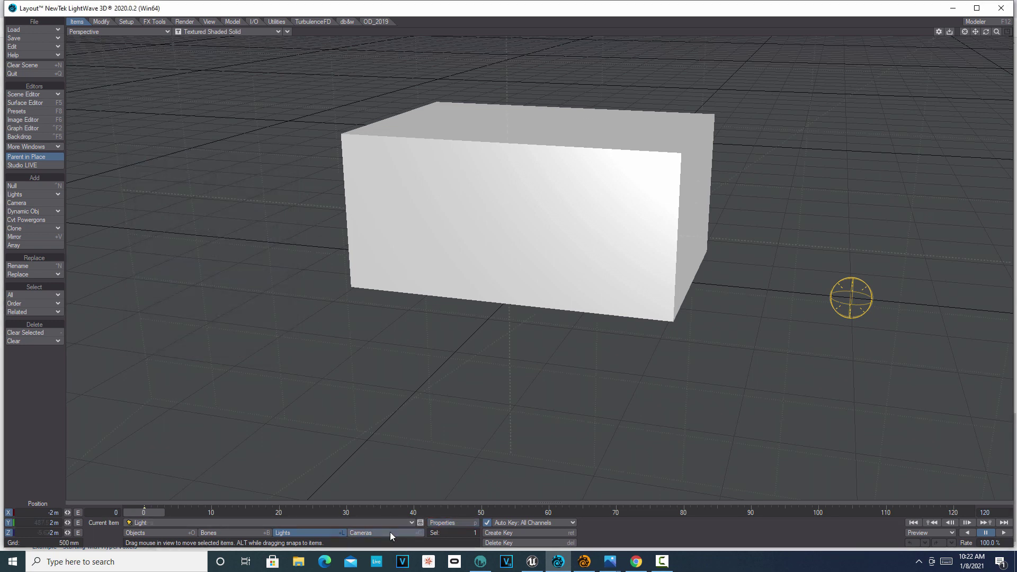
left_click(448, 525)
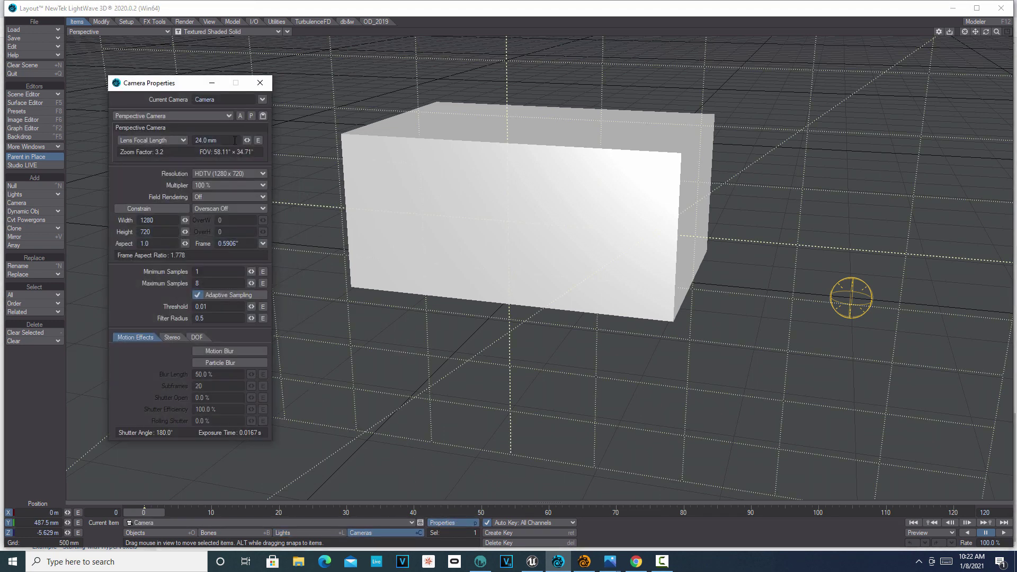
left_click(147, 219)
type("1024")
left_click(147, 231)
type("1024")
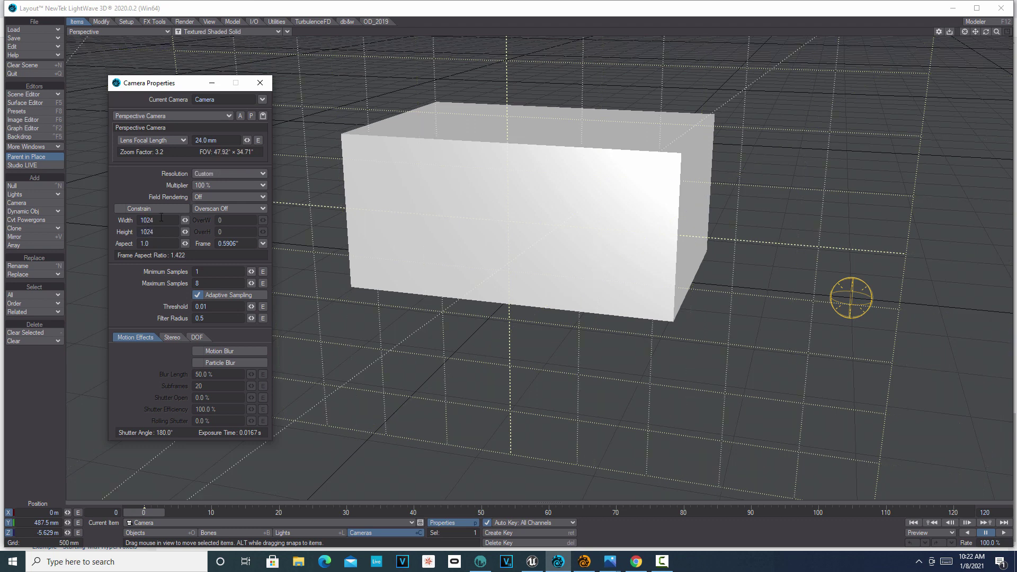
Change the camera type to Surface Baking Camera and dismiss its settings window
left_click(228, 116)
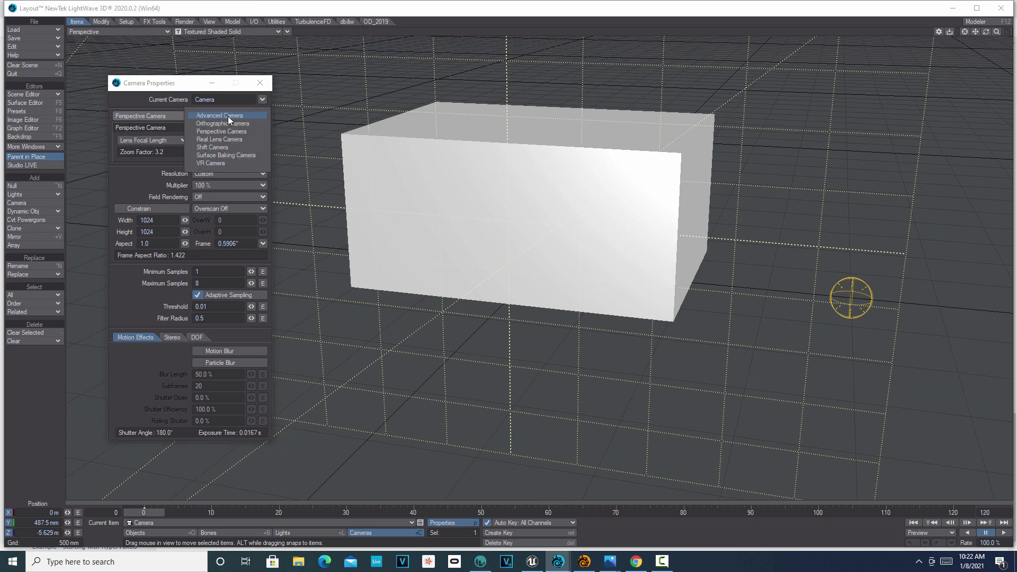
left_click(234, 156)
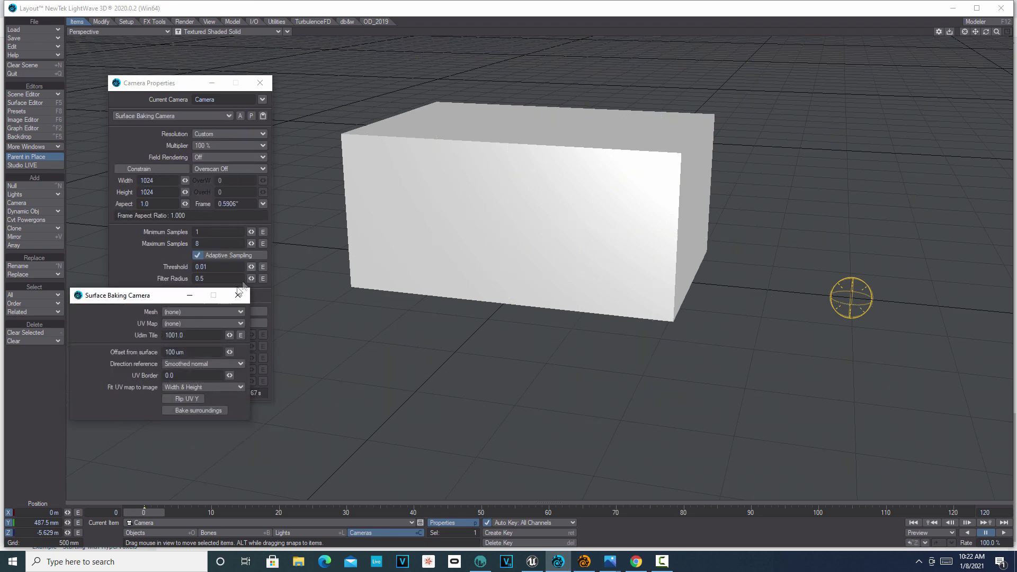
left_click_drag(168, 299, 409, 274)
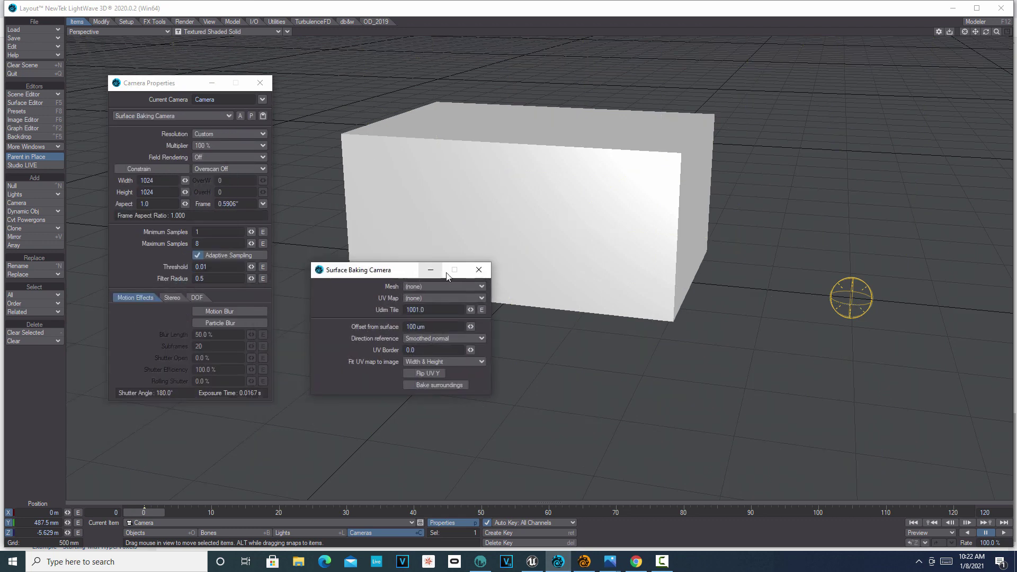
left_click(480, 271)
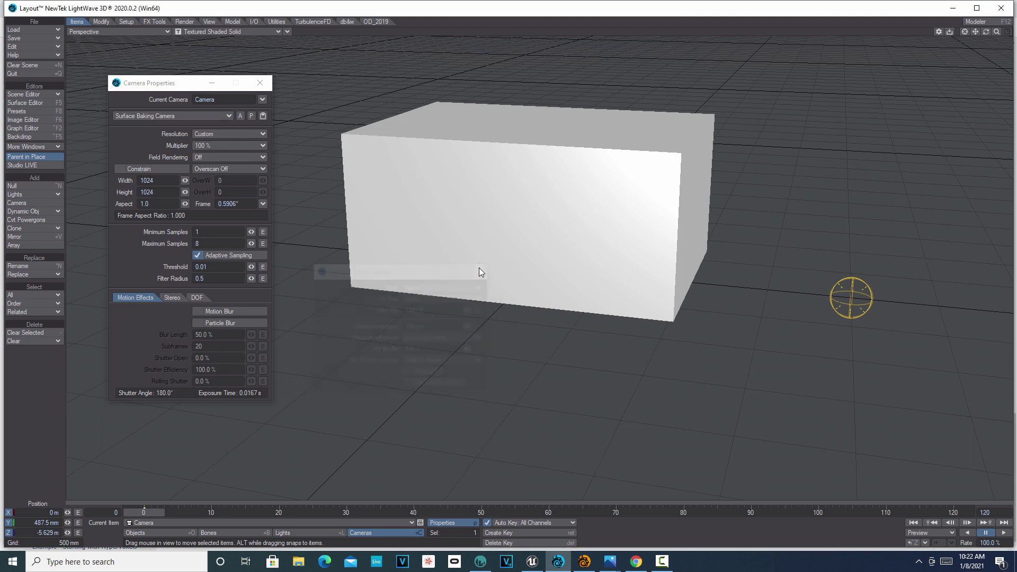
Set the Surface Baking Camera's mesh to normal_test2:low_poly and its UV map to low_poly_uv
left_click(251, 115)
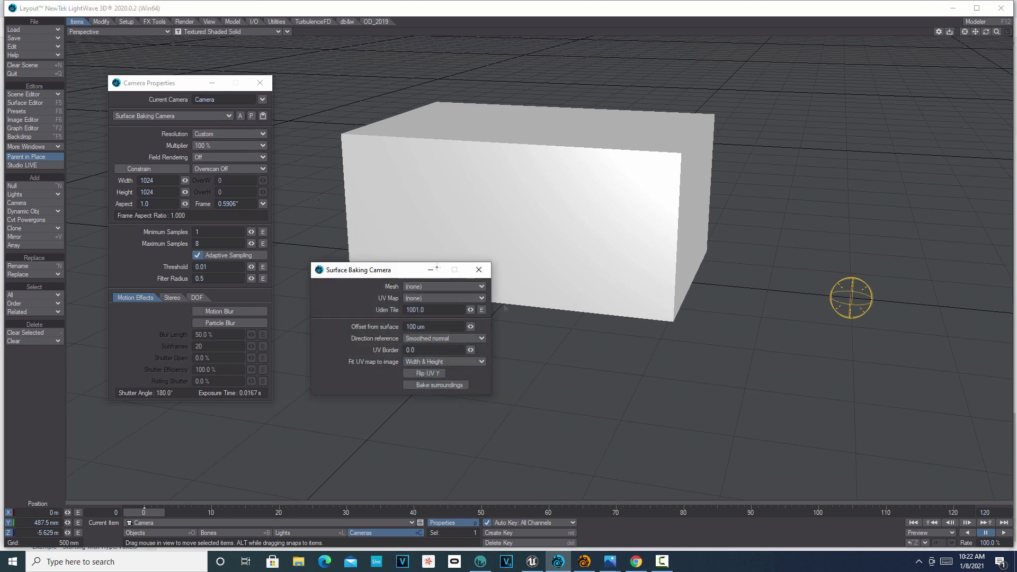
left_click(476, 287)
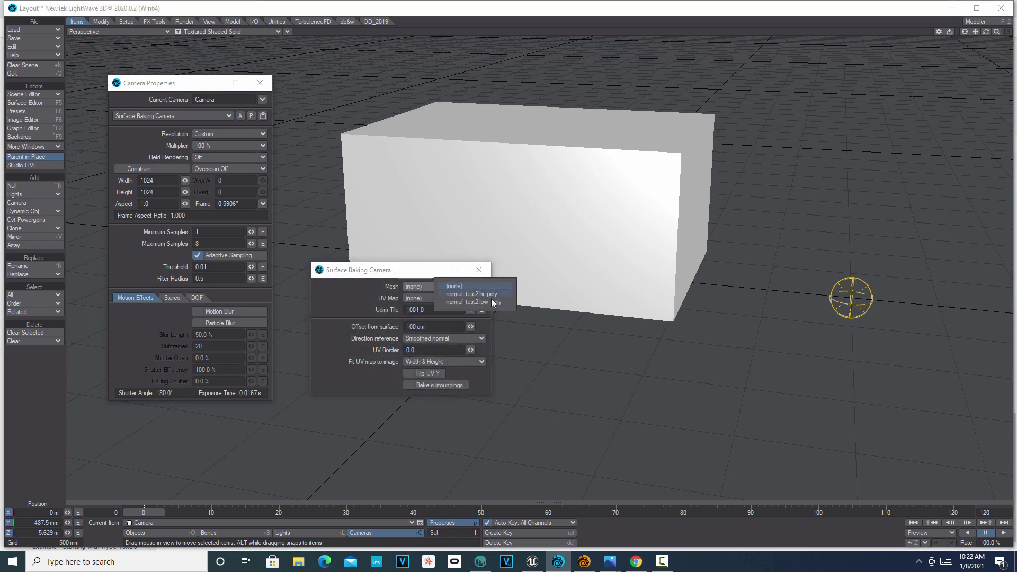
left_click(490, 302)
left_click(479, 298)
left_click(485, 309)
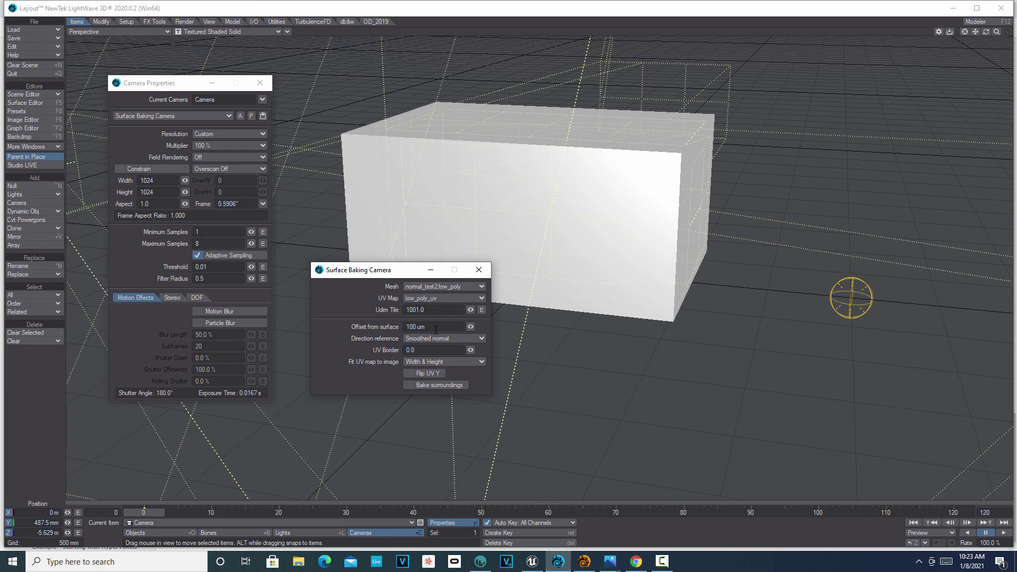
left_click(478, 270)
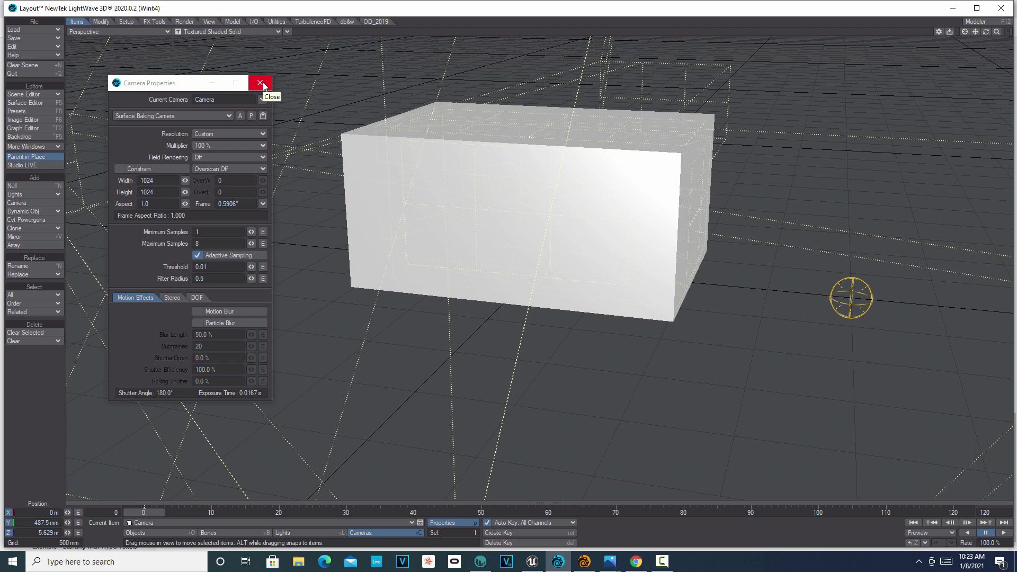
Reopen the Surface Baking Camera settings, move them clear of the box in the viewport, and minimize the Camera Properties window
left_click(260, 83)
left_click(455, 522)
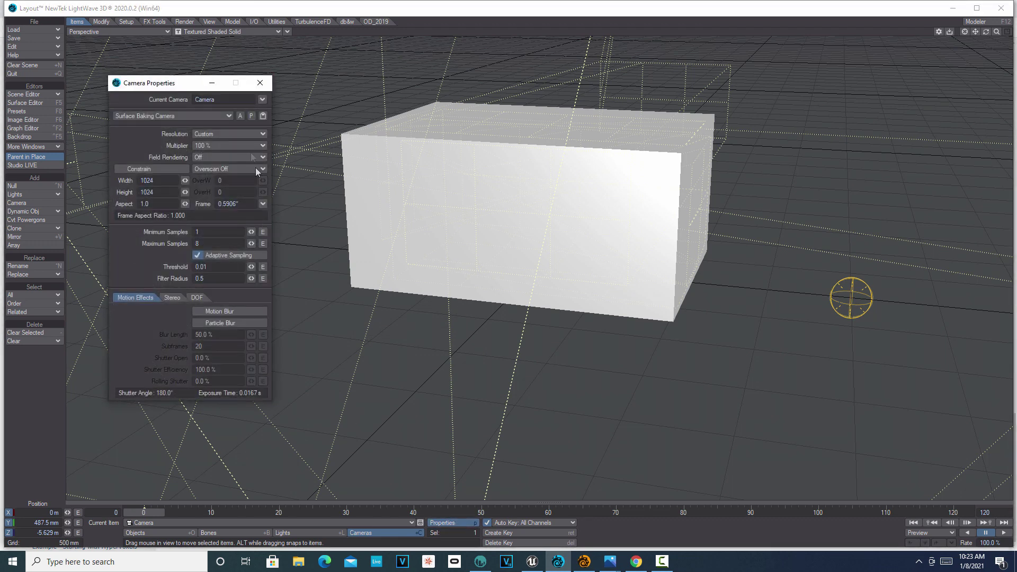
left_click(251, 116)
left_click_drag(368, 269, 178, 340)
left_click(212, 83)
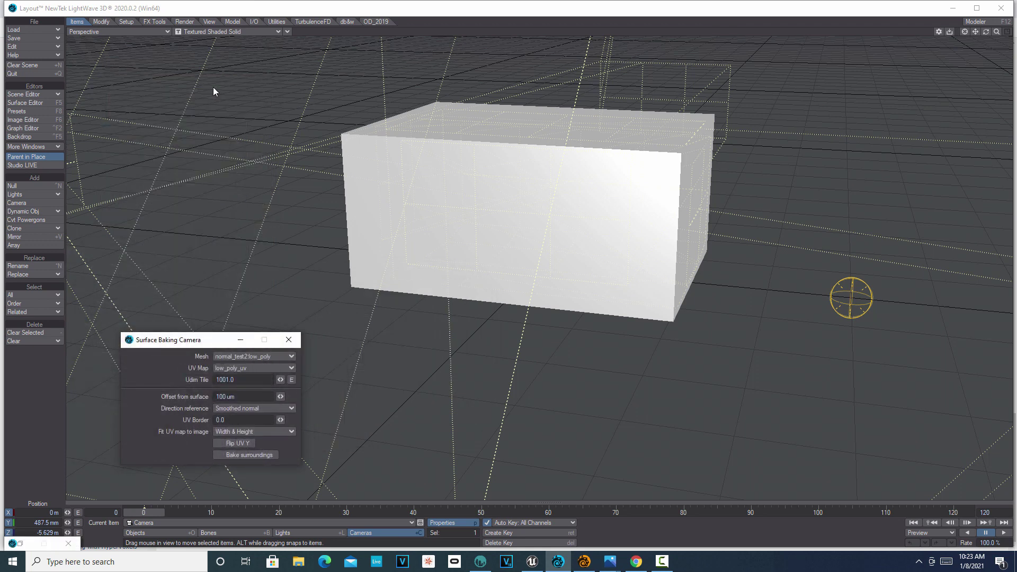
Set the viewport to show the current camera's view with VPR rendering
left_click(167, 33)
mouse_move(168, 94)
left_click(213, 91)
left_click(277, 31)
left_click(269, 78)
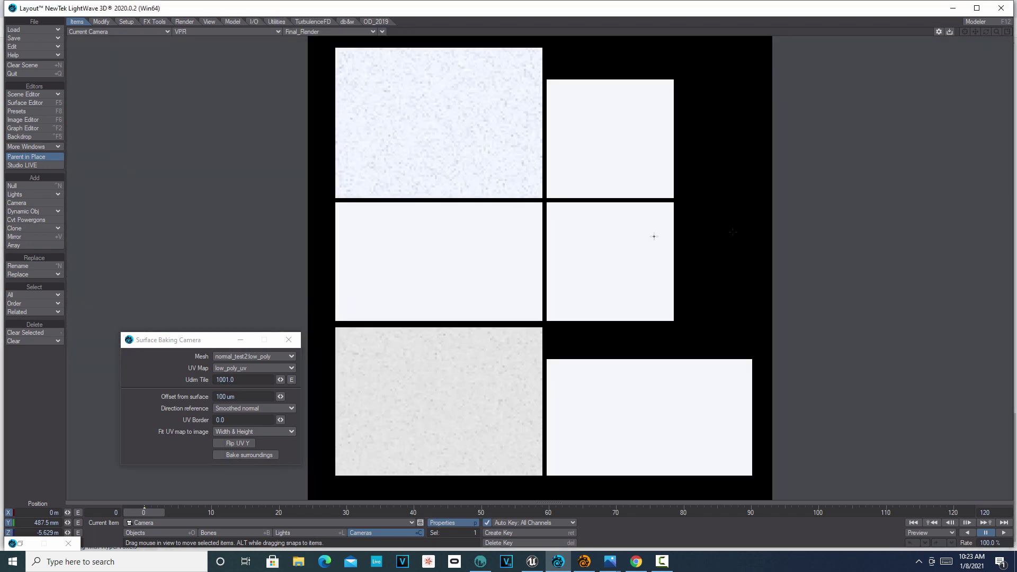
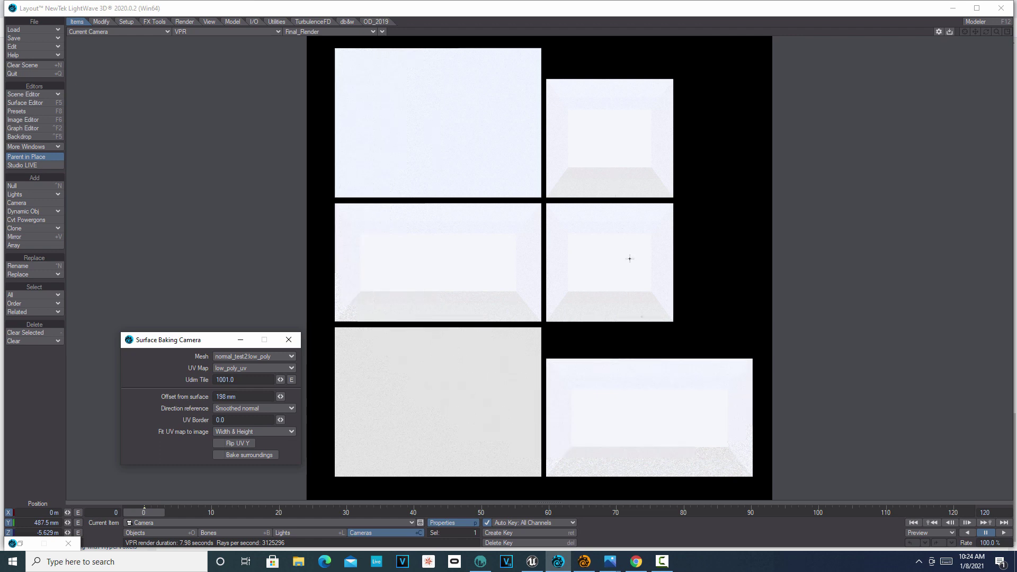
Switch to Chrome and examine the tangent space and 2-channel tangent space normal map examples in the 80.lv article
mouse_move(637, 562)
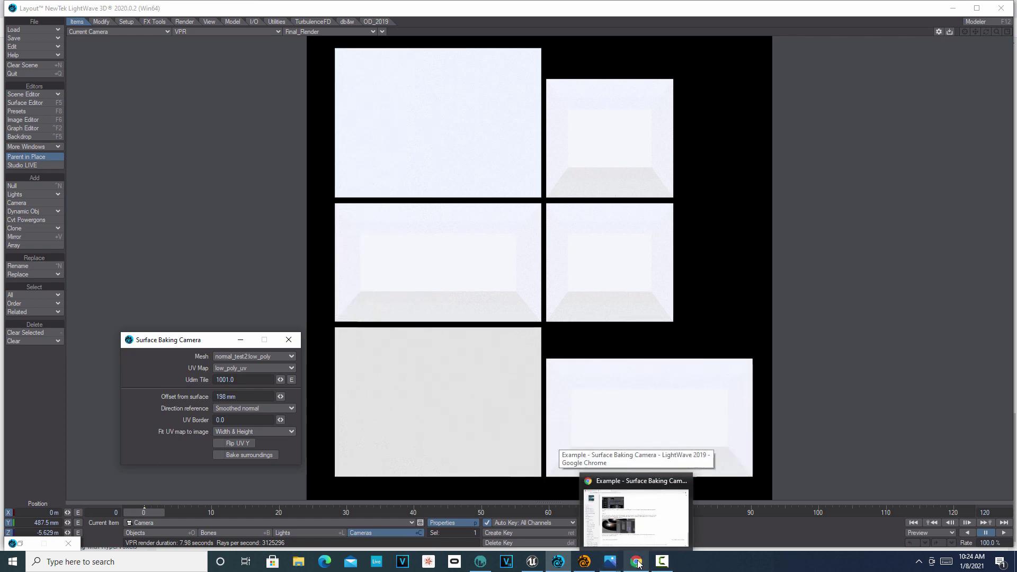
left_click(585, 506)
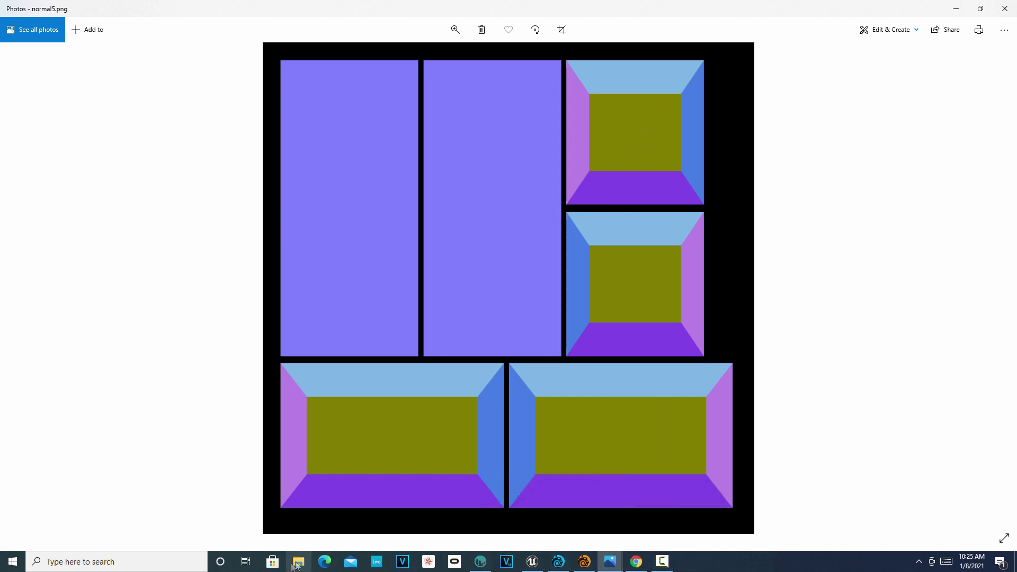
left_click(636, 561)
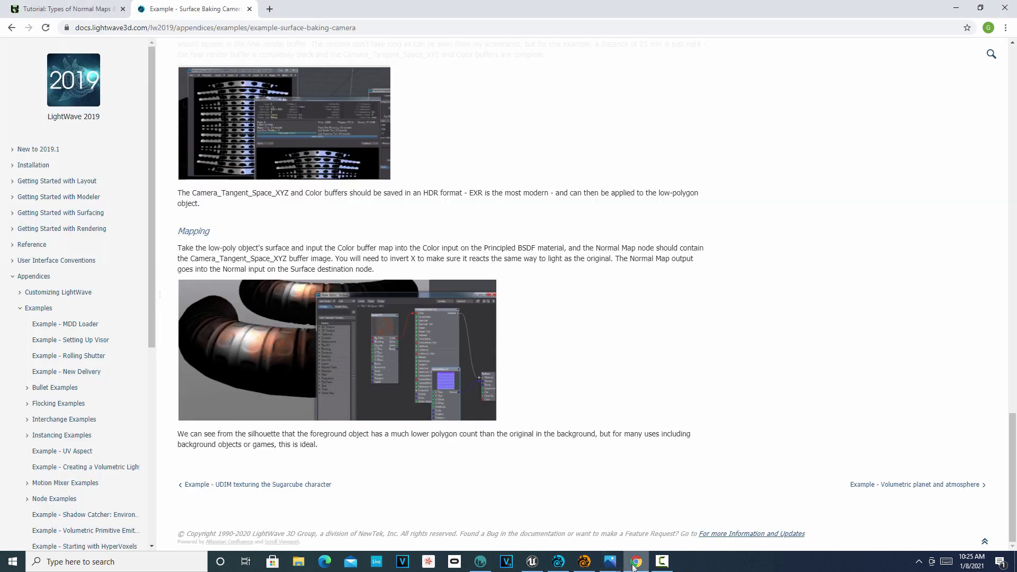
left_click(79, 21)
scroll(577, 239, "up", 6)
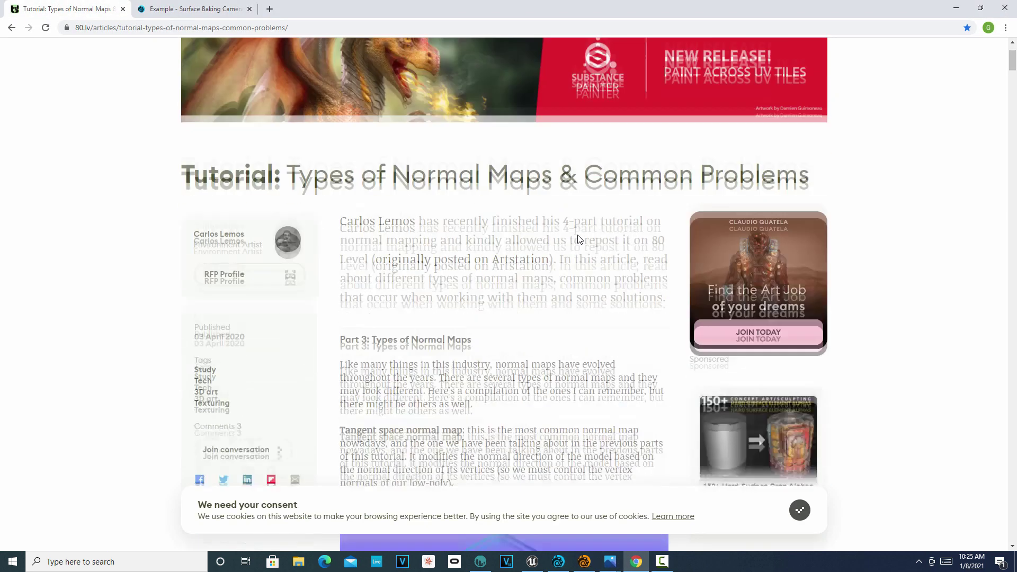
scroll(577, 240, "down", 6)
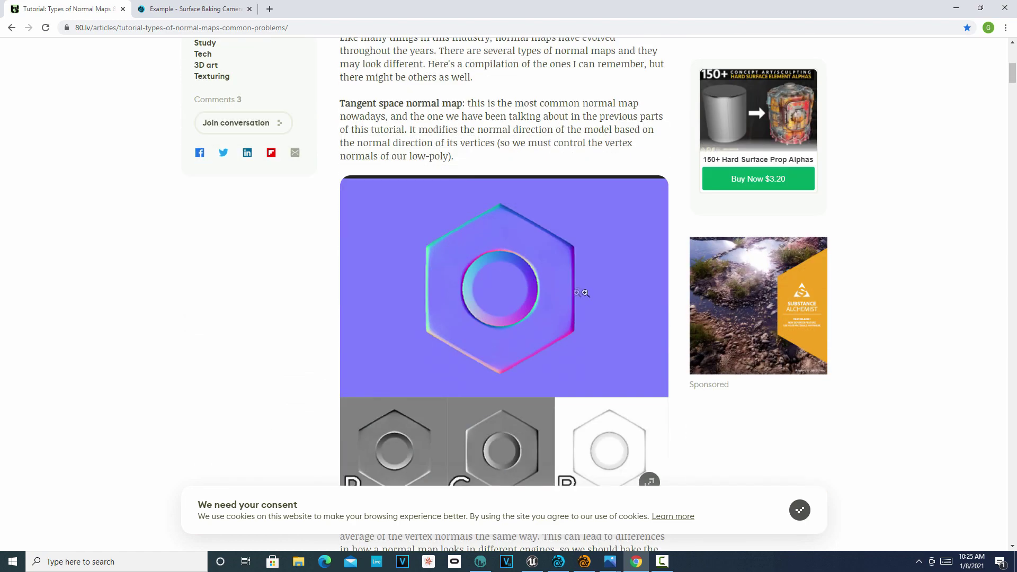
scroll(545, 148, "down", 15)
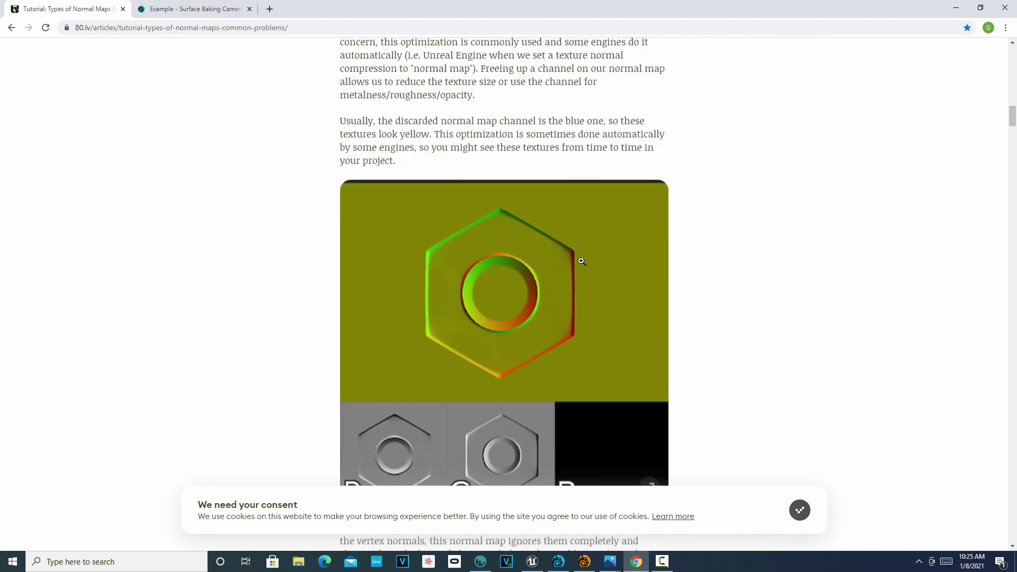
scroll(581, 261, "up", 4)
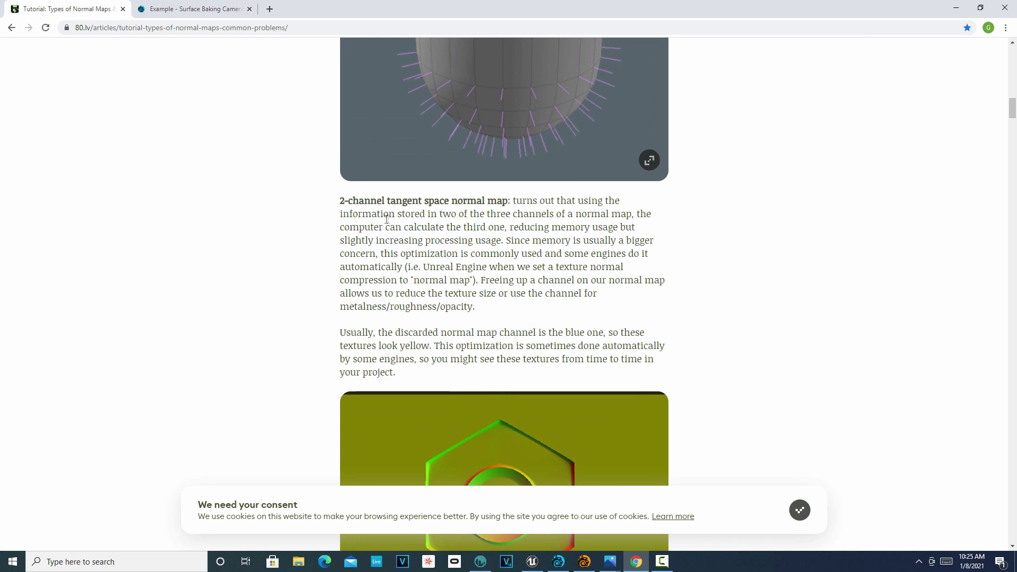
scroll(490, 219, "down", 1)
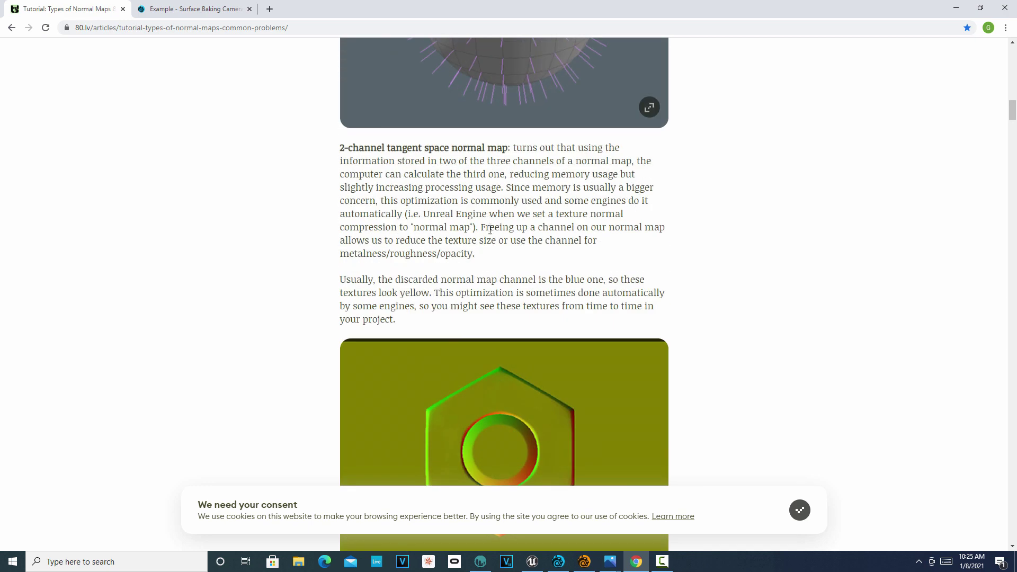
scroll(490, 226, "down", 2)
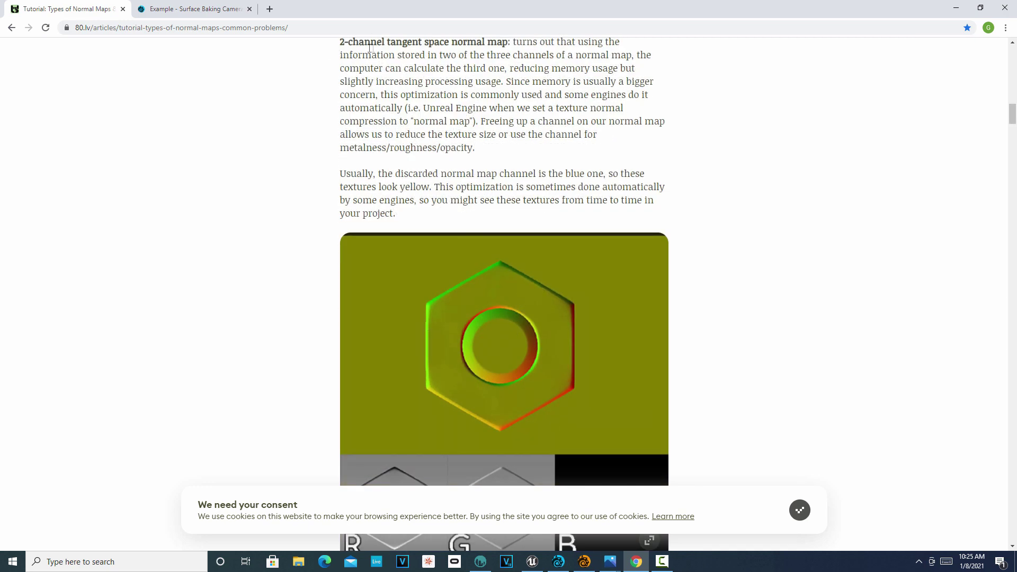
scroll(537, 330, "down", 9)
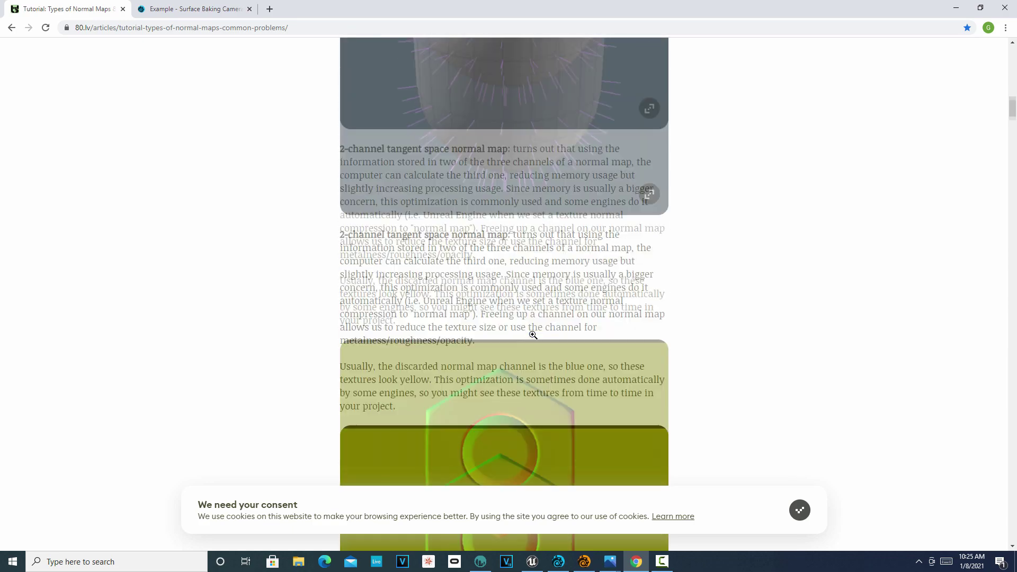
scroll(534, 331, "up", 12)
scroll(535, 325, "down", 3)
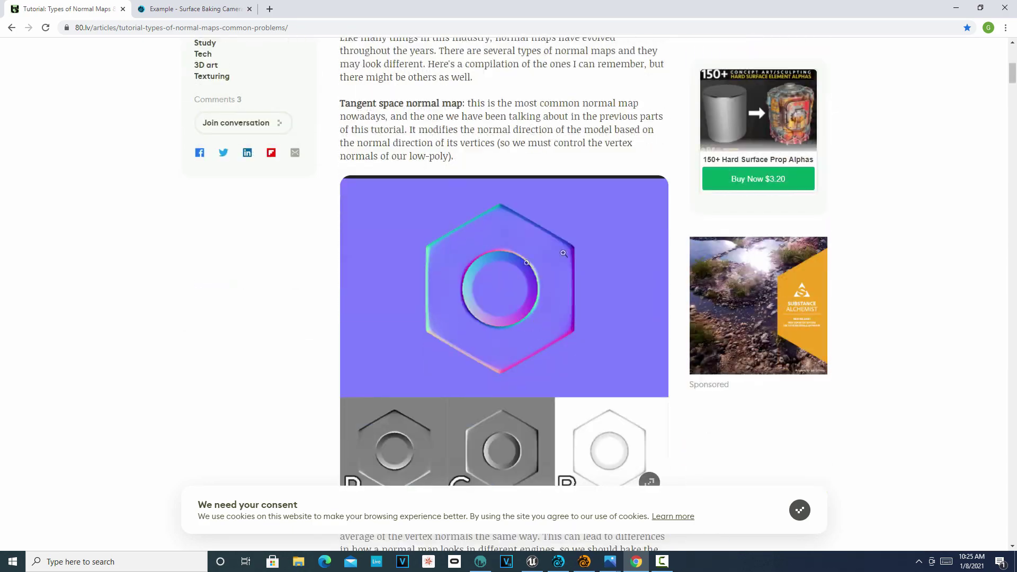
scroll(512, 296, "down", 15)
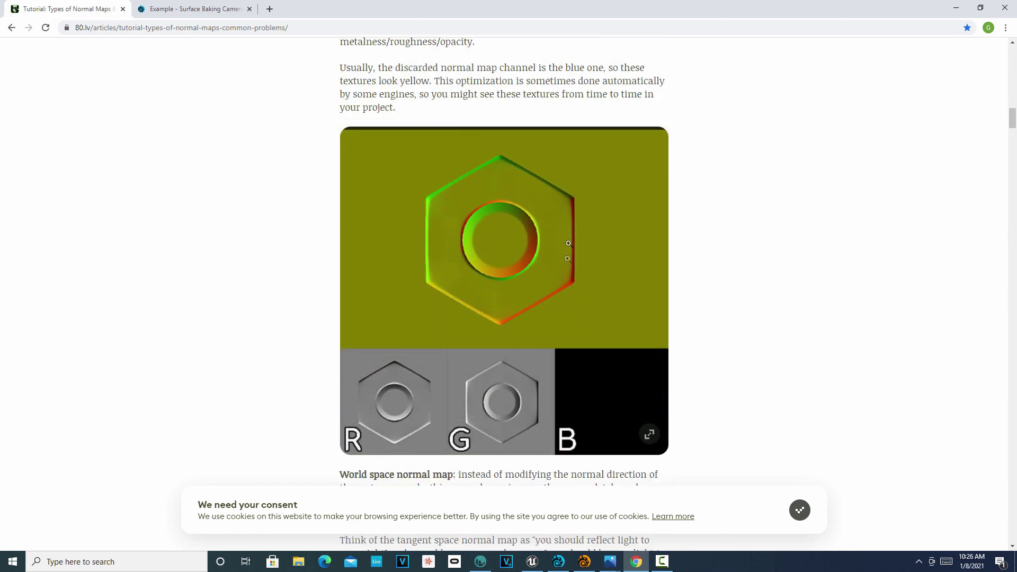
Switch back to LightWave Layout, set the baking camera's offset from surface to 202 mm, and close its settings
mouse_move(581, 565)
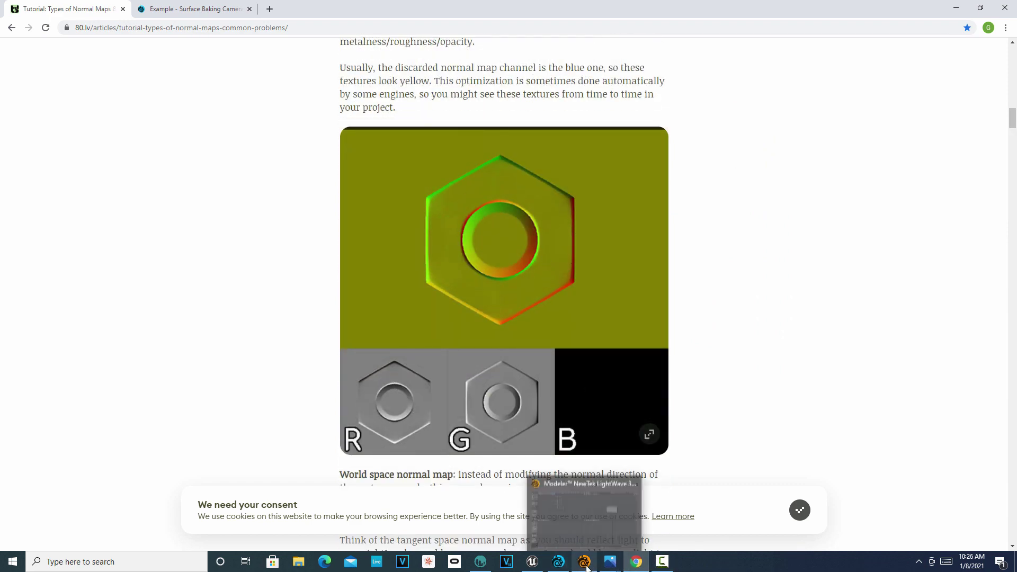
left_click(558, 561)
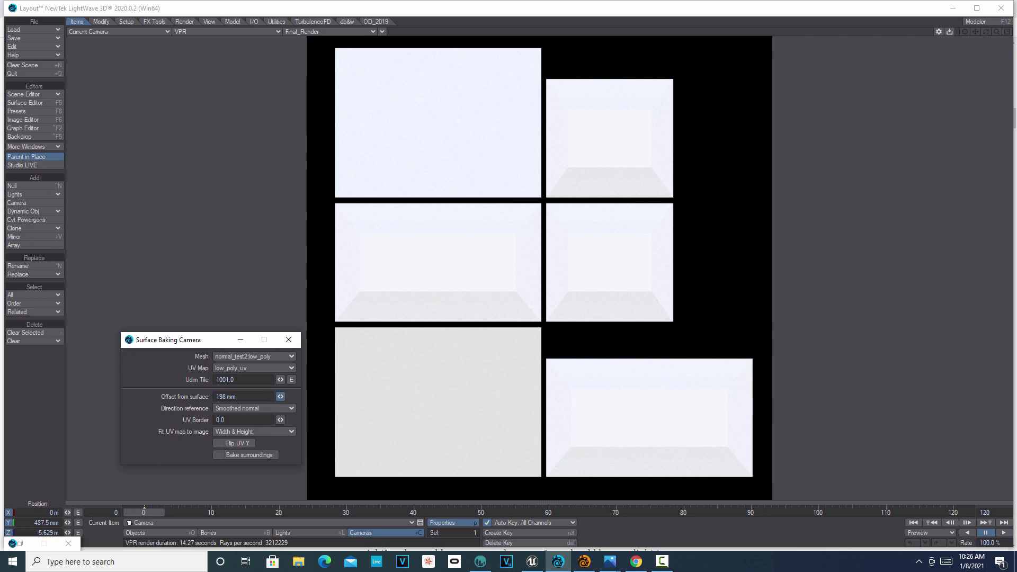
left_click_drag(280, 396, 286, 396)
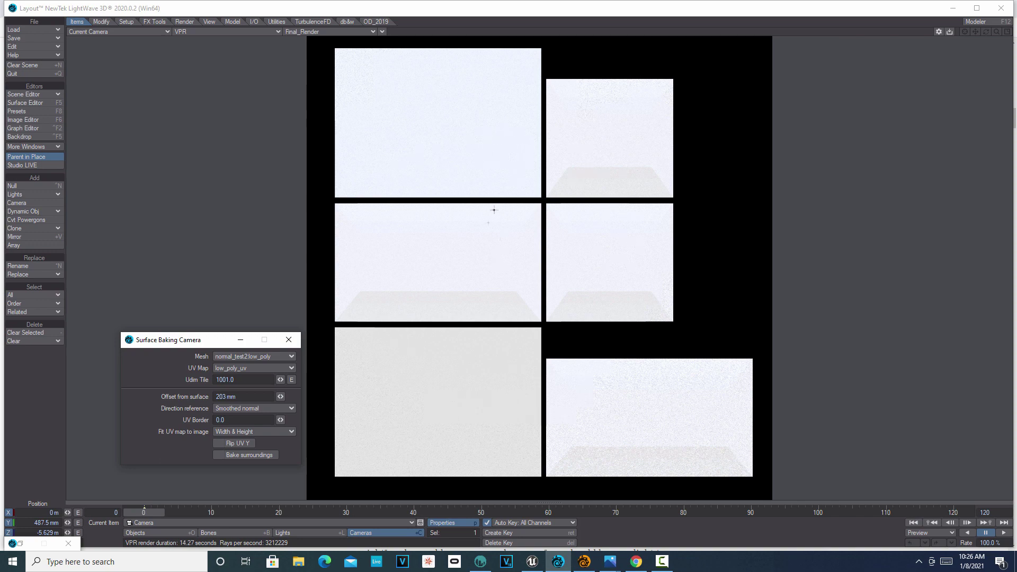
left_click_drag(282, 396, 274, 396)
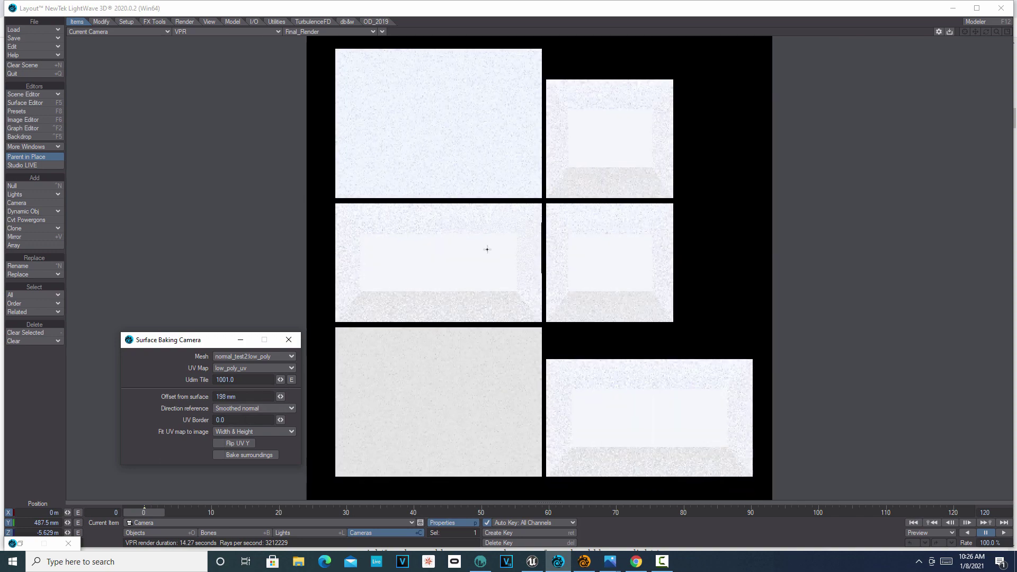
left_click_drag(279, 397, 281, 396)
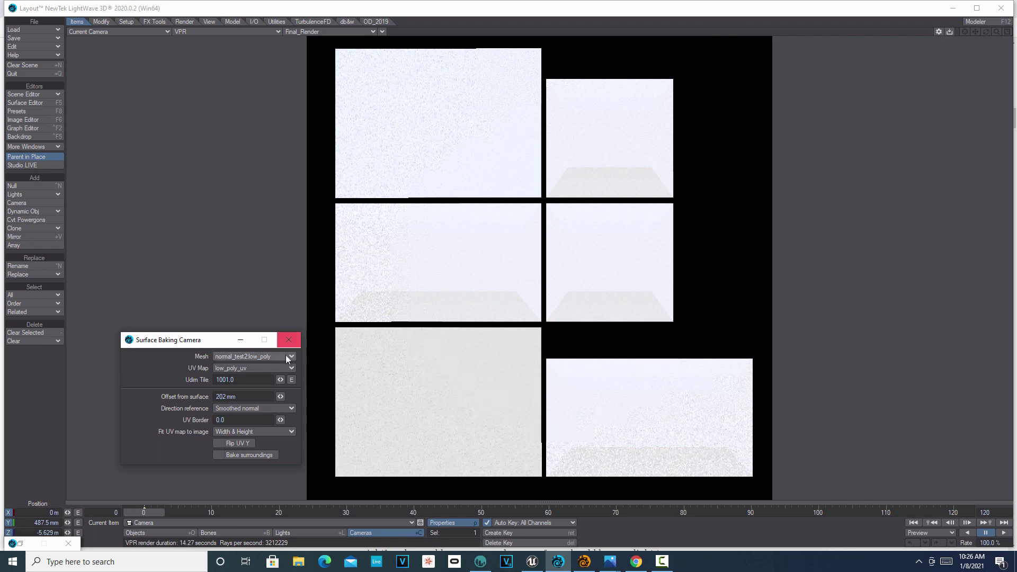
left_click(291, 339)
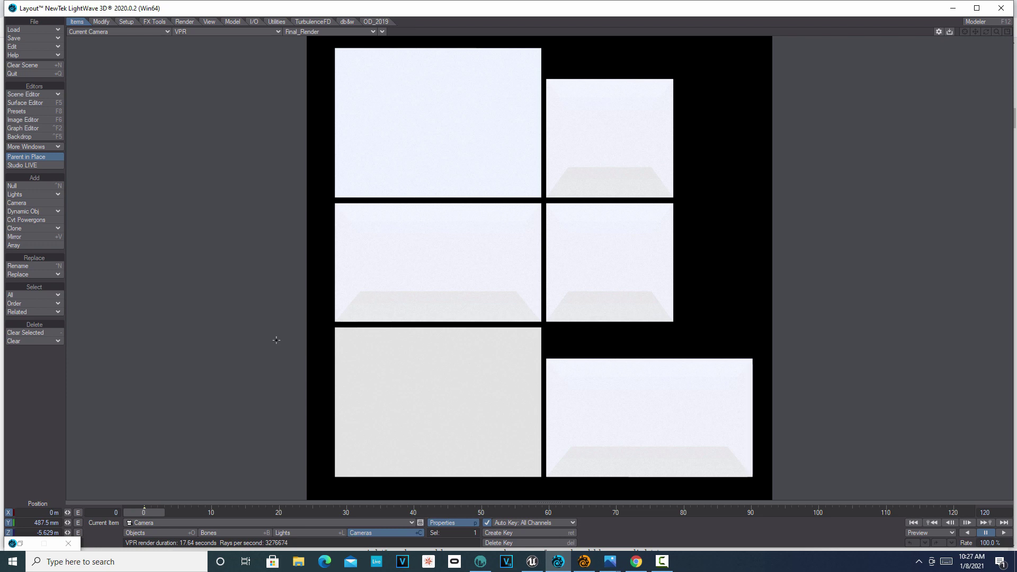
In the render properties, enable only the Camera_Tangent_Space_XYZ buffer, with Final_Render and Alpha disabled
left_click(193, 22)
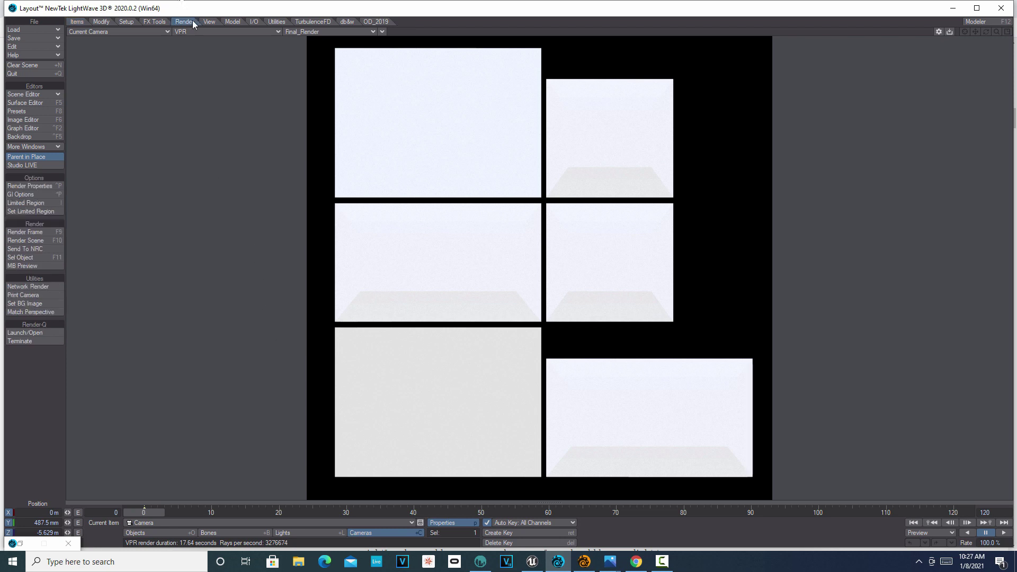
left_click(45, 186)
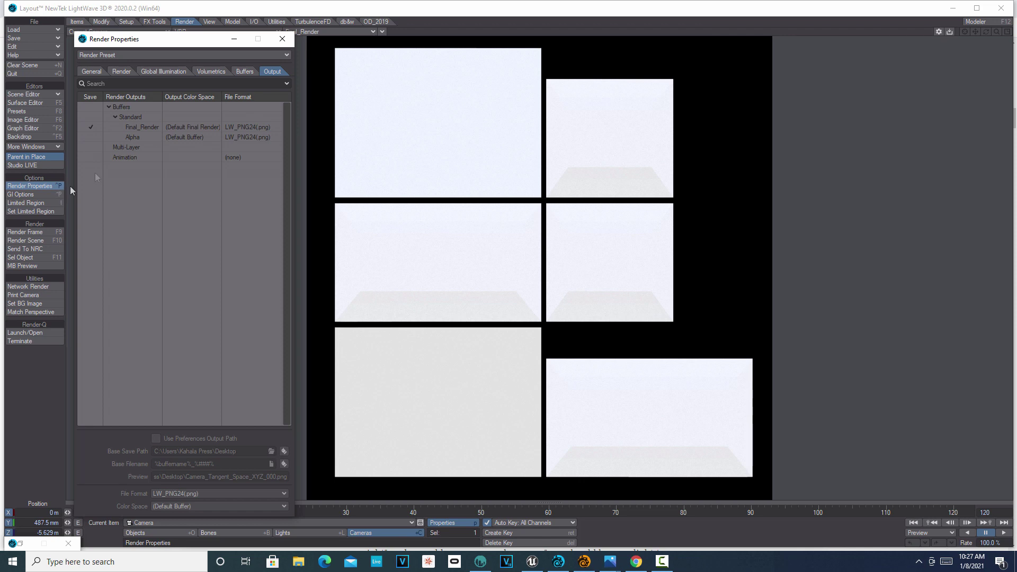
left_click(245, 72)
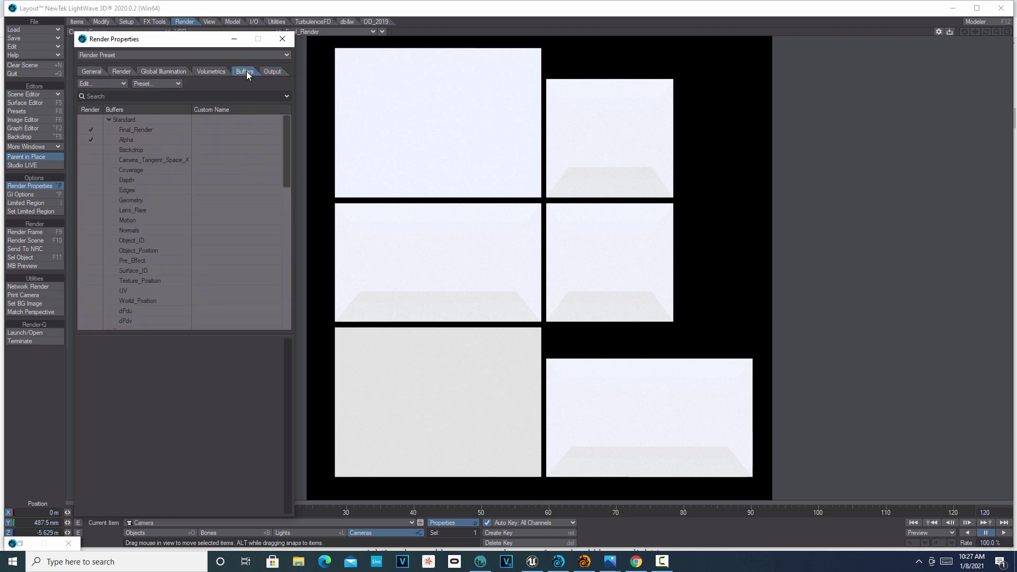
left_click(92, 130)
left_click(91, 160)
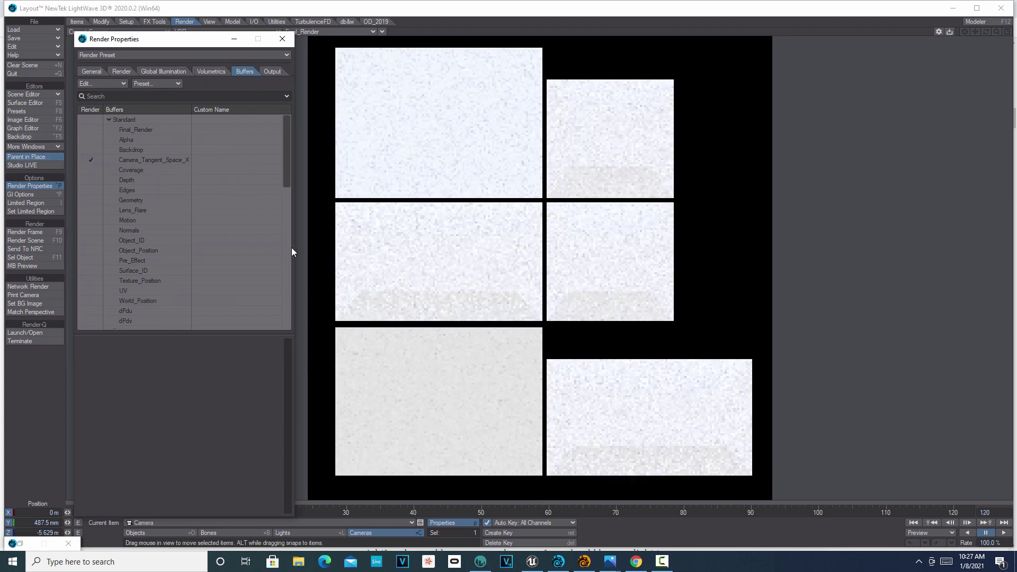
Enable saving of the Camera_Tangent_Space_XYZ output and set its base save path to the Desktop folder
left_click(272, 71)
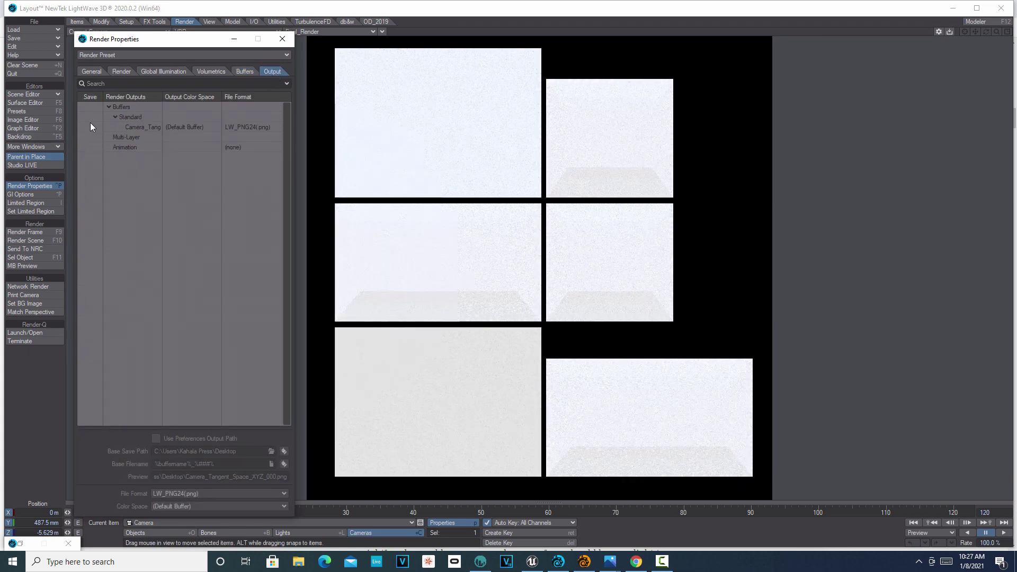
left_click(195, 131)
left_click(156, 438)
left_click(156, 438)
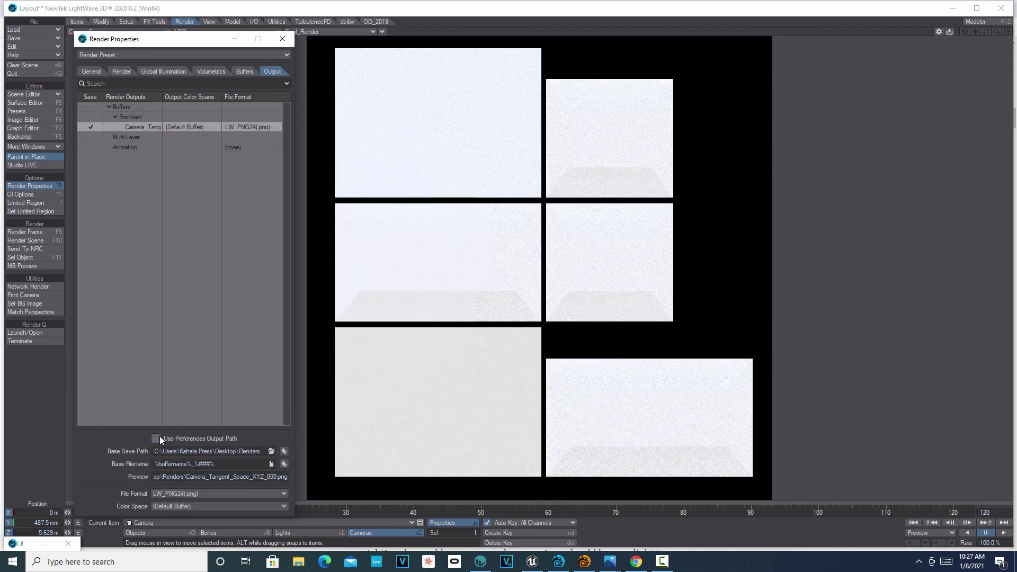
left_click(272, 452)
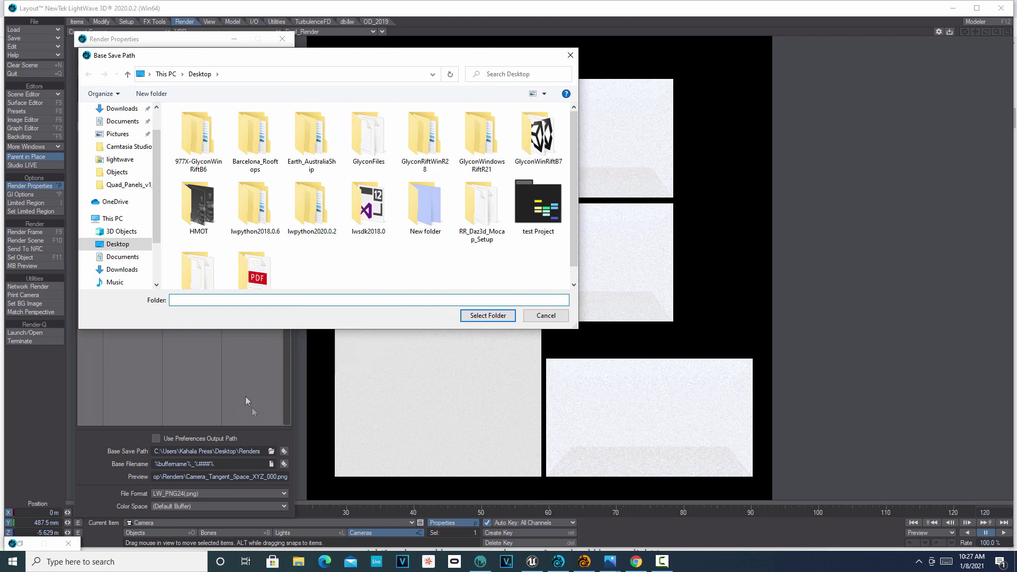
left_click(200, 73)
left_click(480, 316)
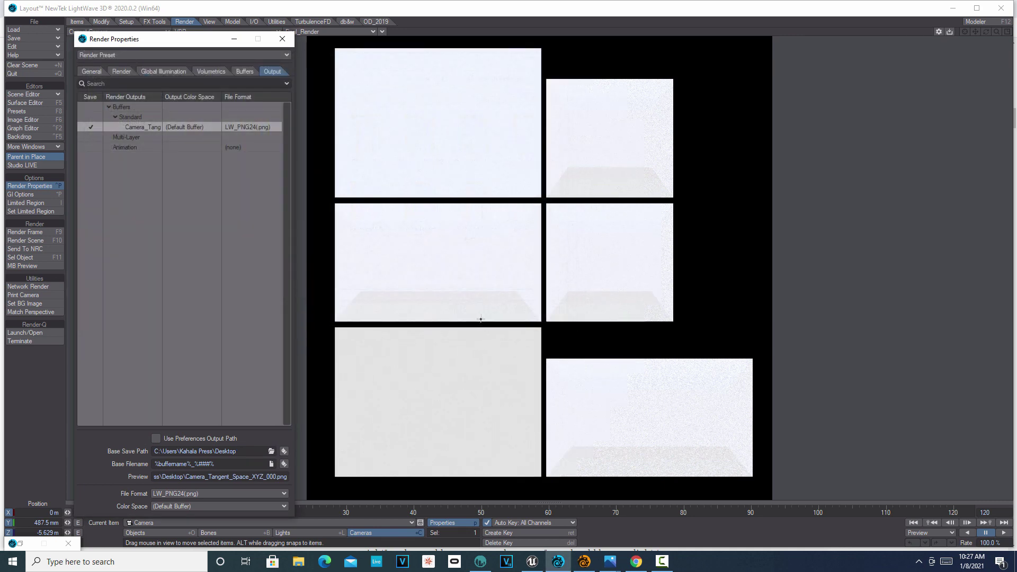
left_click(235, 40)
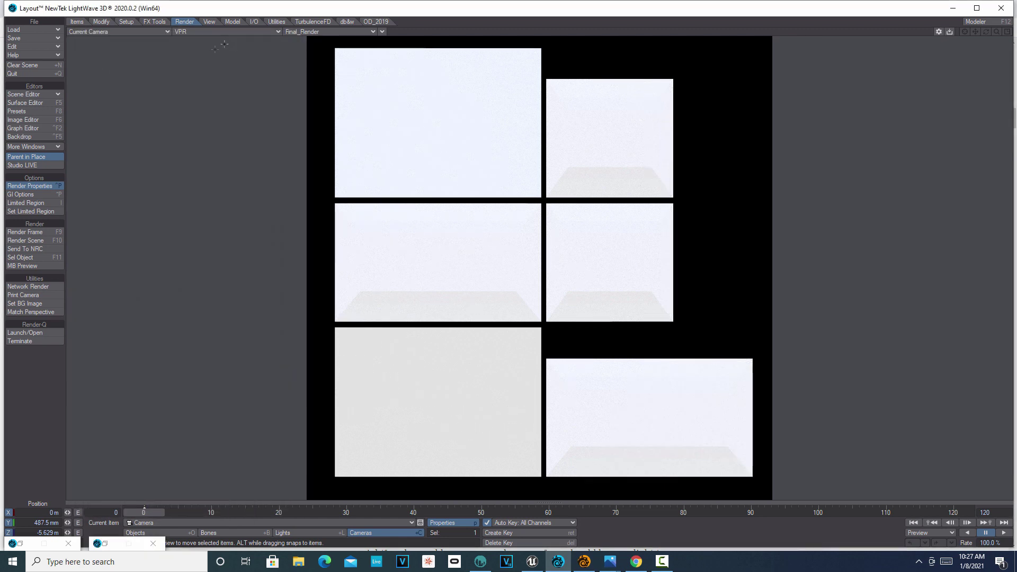
Render the current frame through the baking camera and close the render status
left_click(39, 233)
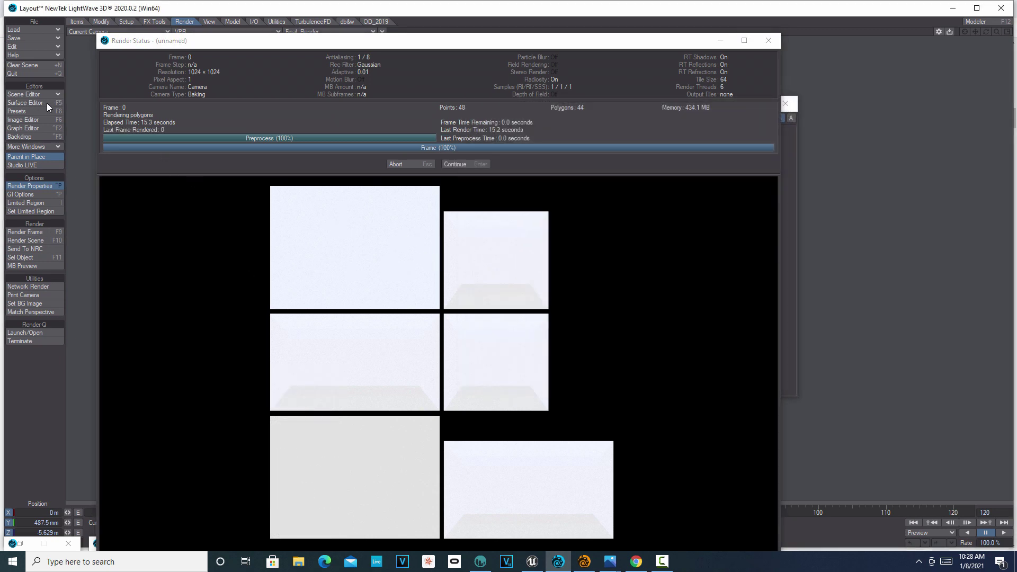
left_click(768, 41)
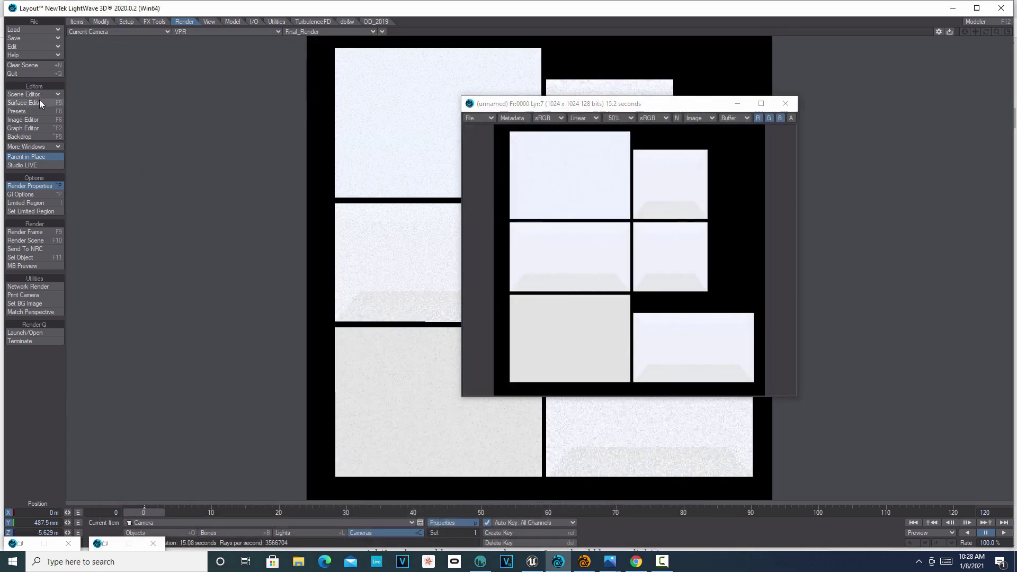
Set Specular to 0% on both the hi_poly and lo_poly surfaces, and close the surface settings and the old render
left_click(39, 101)
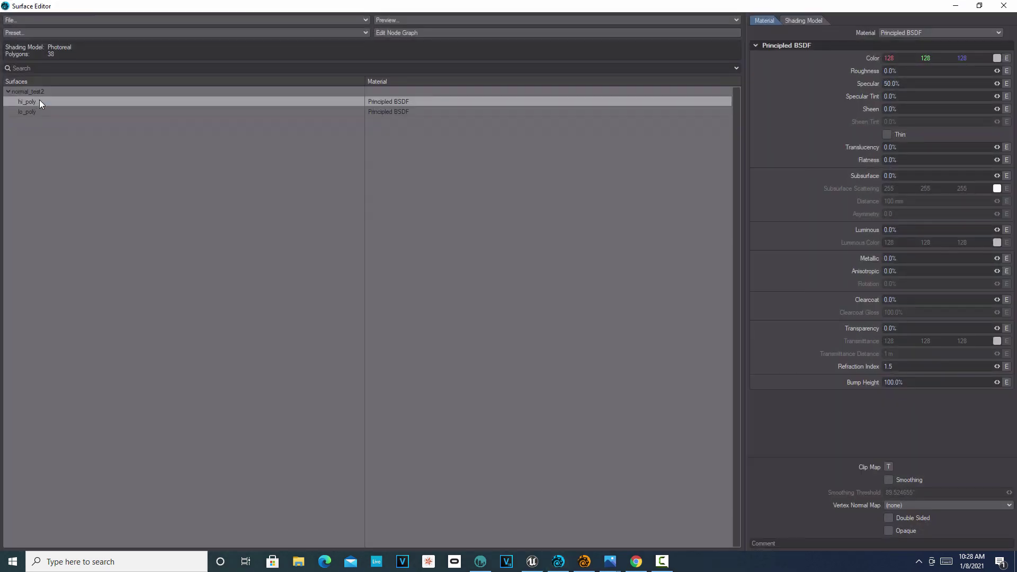
left_click(417, 113, "shift")
key("ctrl+a")
type("0")
key("Tab")
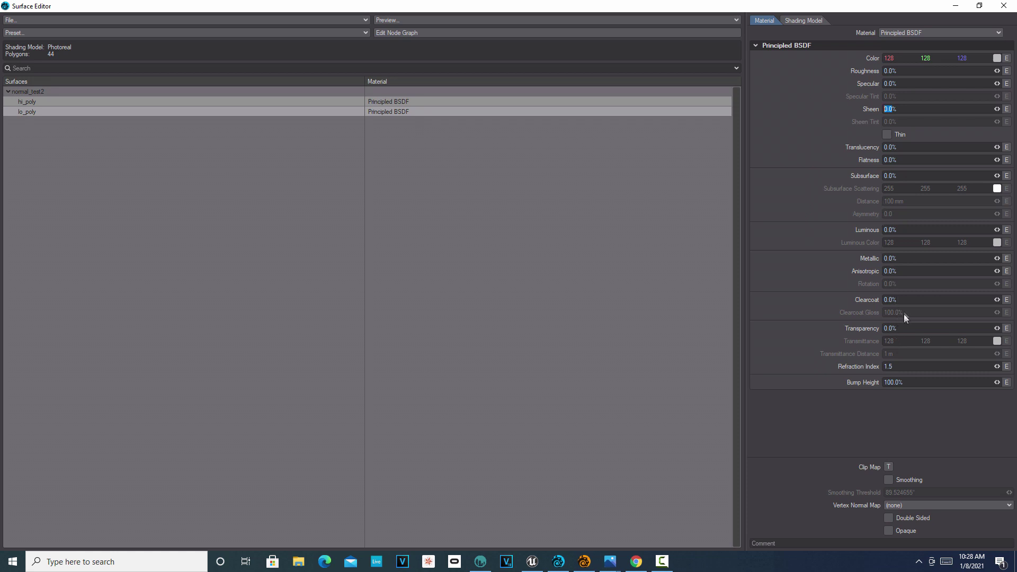
left_click(1009, 9)
left_click(783, 105)
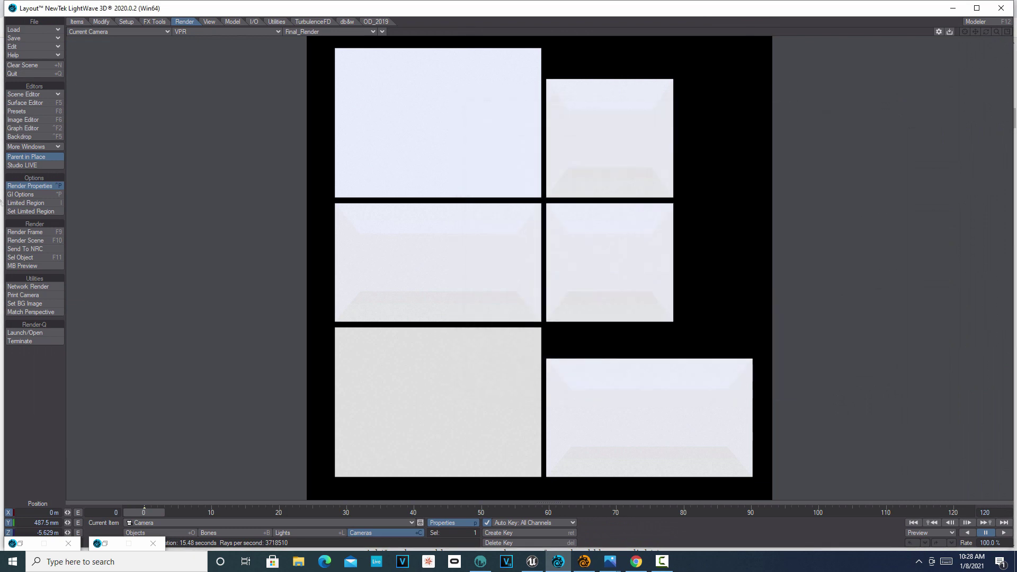
Render the frame again and show its Camera_Tangent_Space_XYZ buffer in a maximized image viewer
left_click(33, 231)
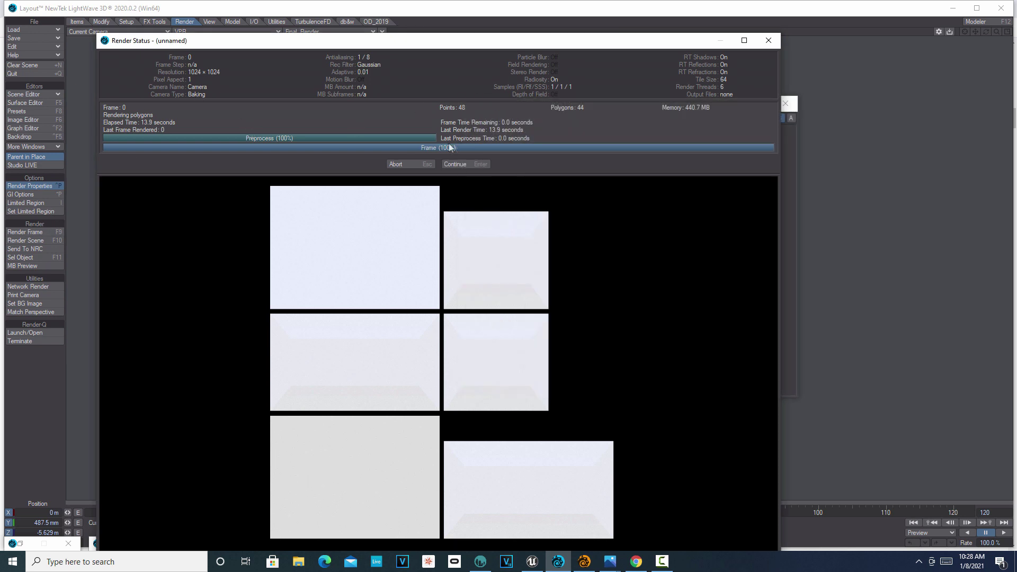
left_click(465, 165)
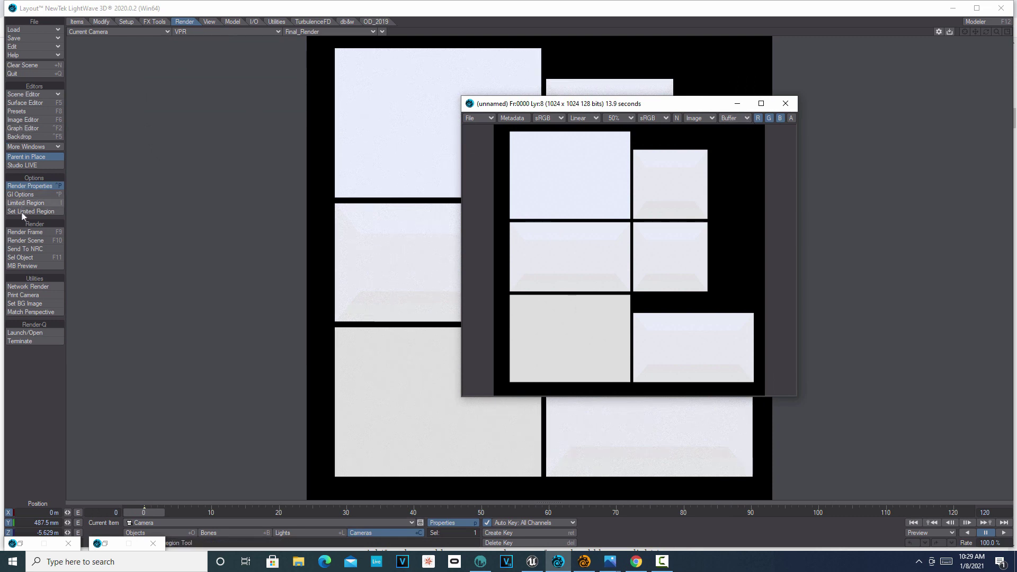
left_click(745, 118)
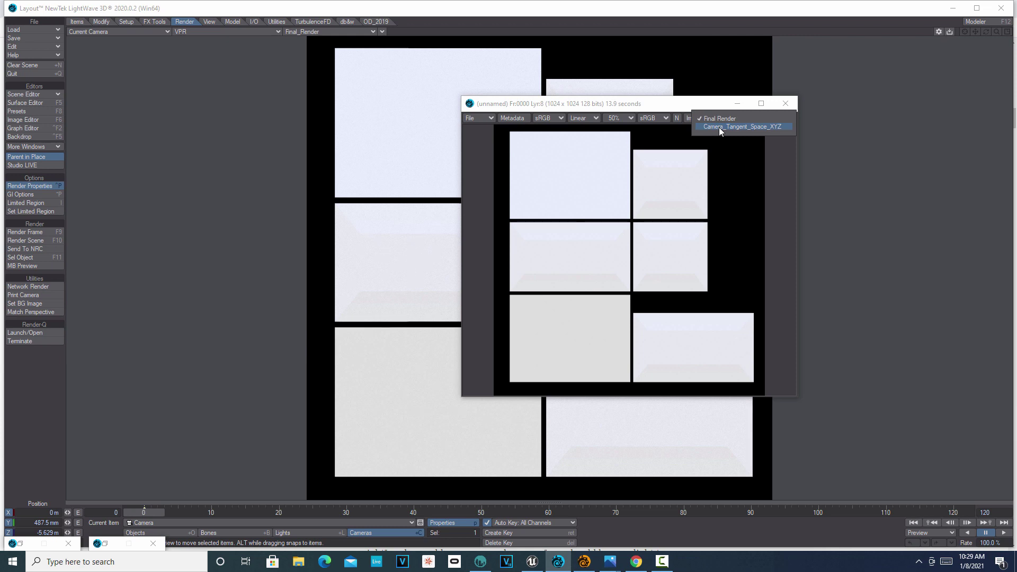
left_click(719, 128)
left_click(761, 104)
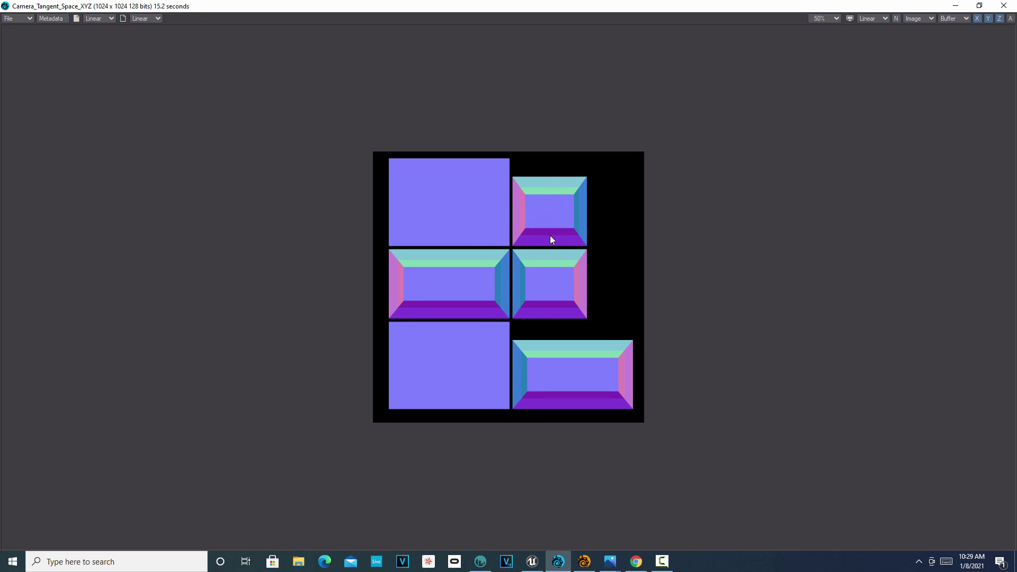
Save the tangent-space buffer to the Desktop as an LW_PNG24 image named normal_5 and close the image viewer
left_click(27, 18)
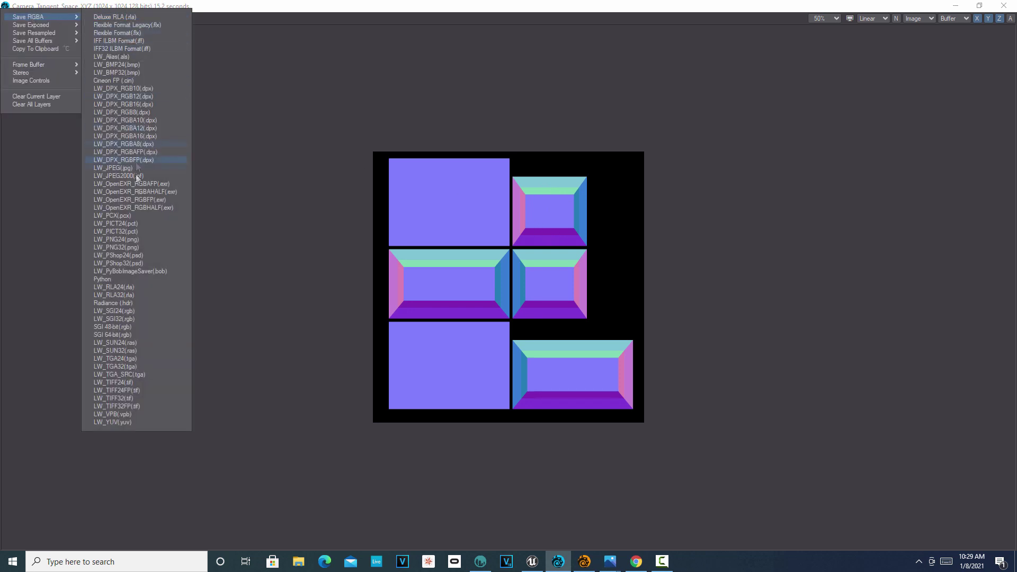
left_click(141, 239)
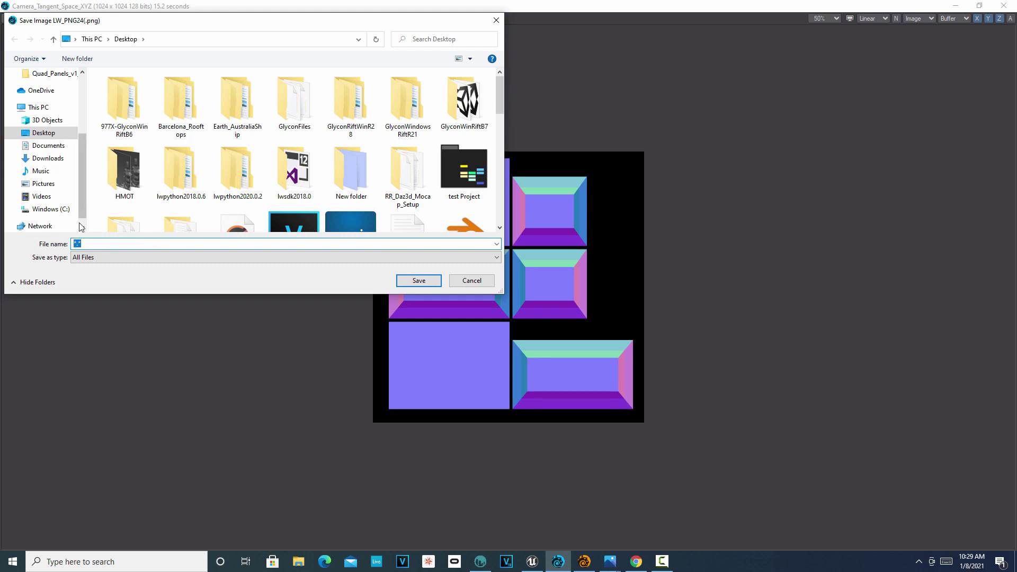
type("normal_")
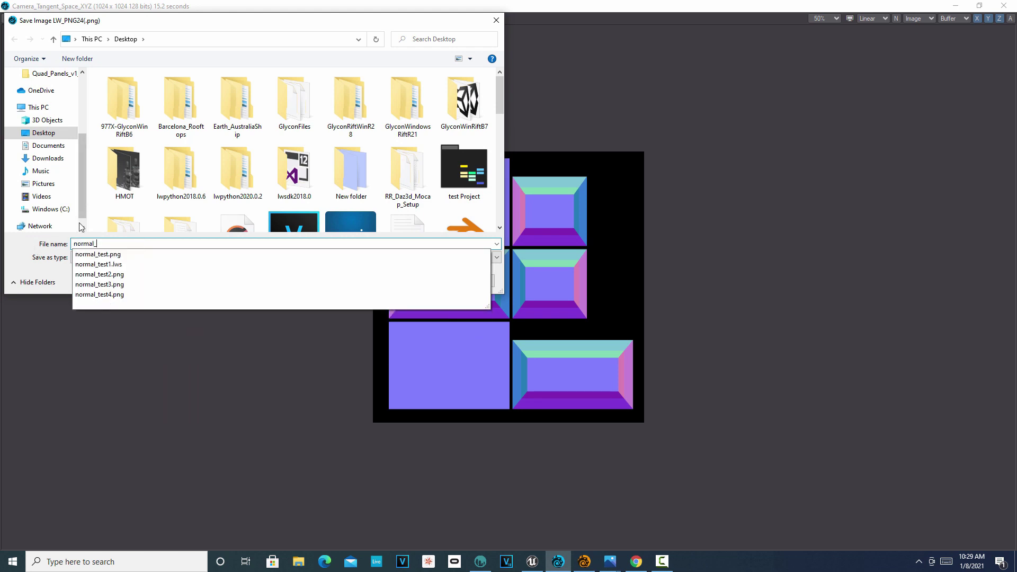
type("5")
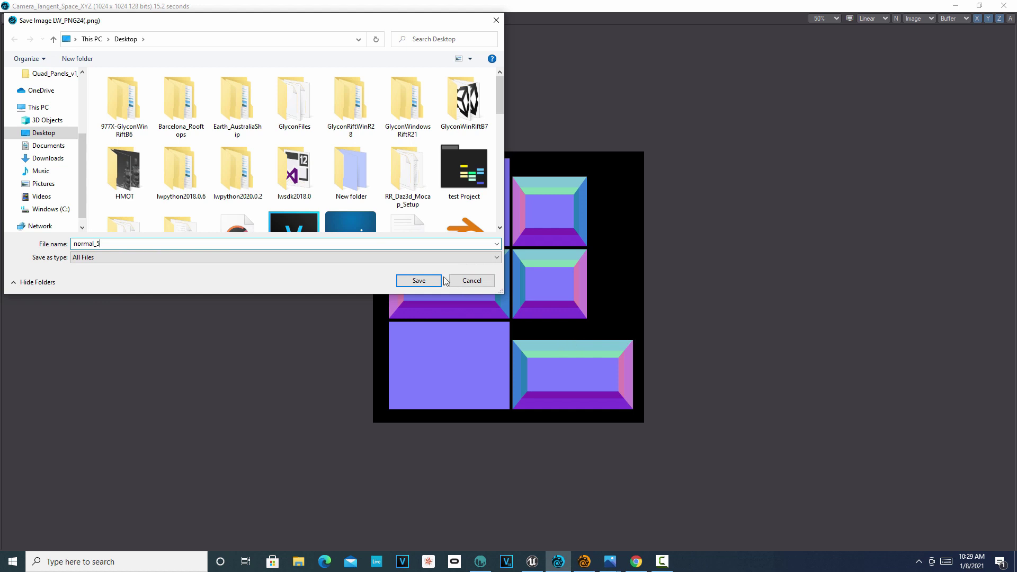
left_click(418, 281)
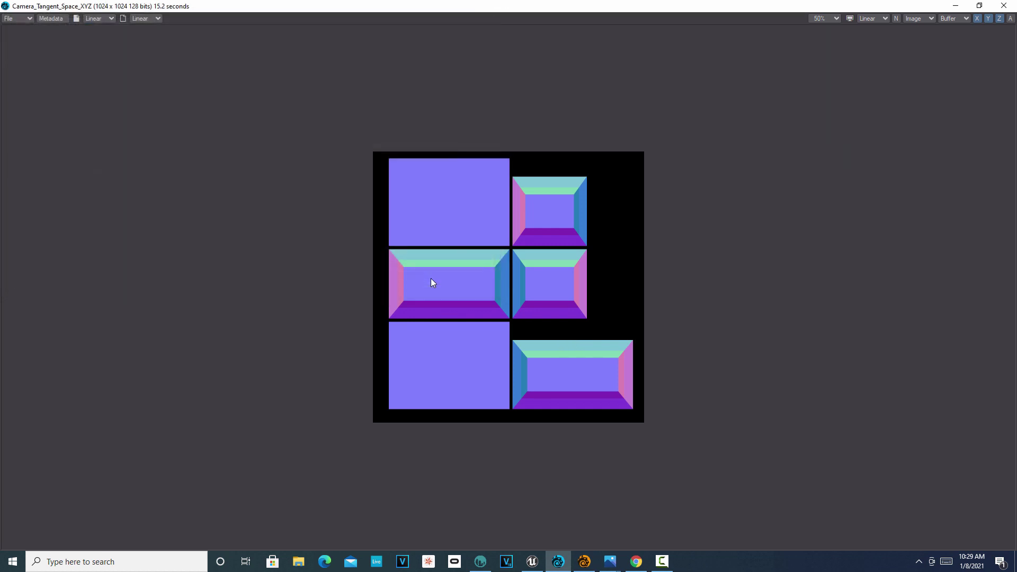
left_click(1003, 6)
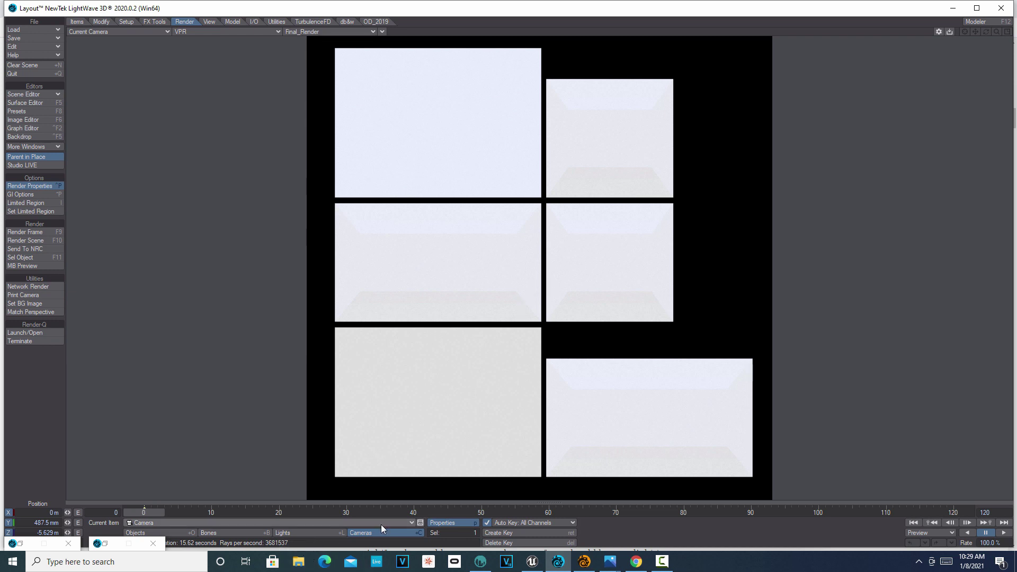
Change the scene light's type to Distant and close its properties
left_click(318, 533)
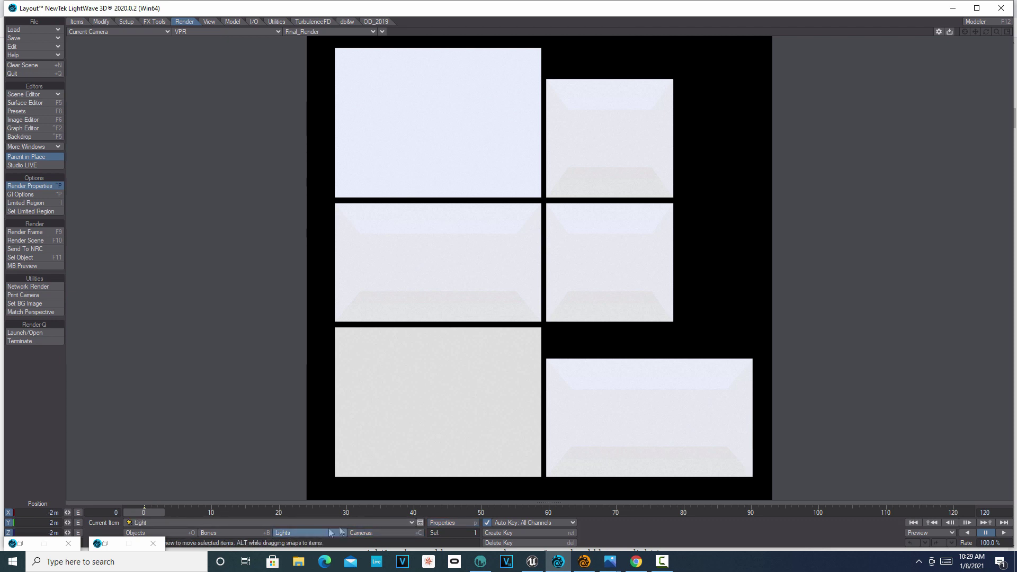
left_click(451, 523)
left_click(274, 203)
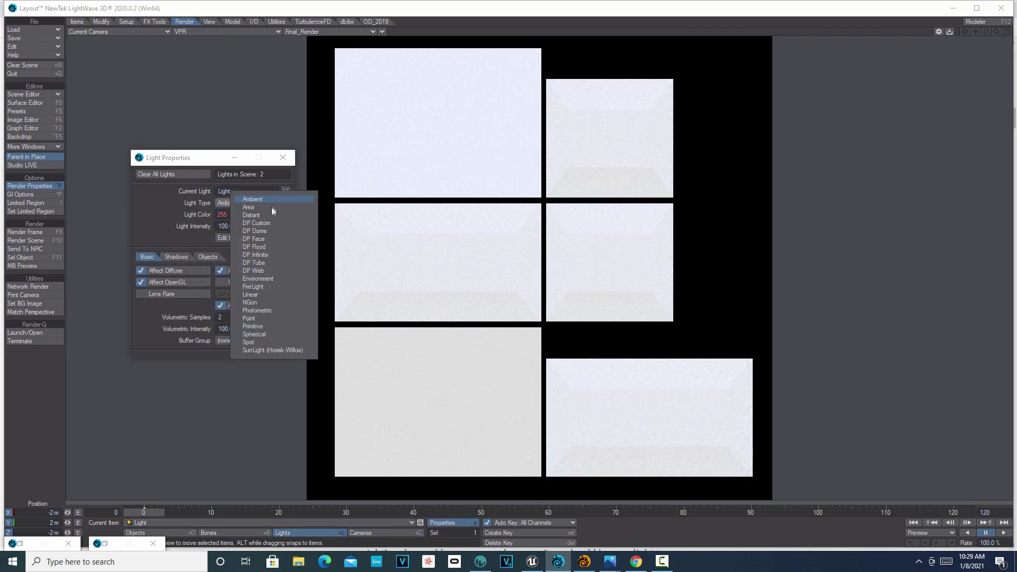
left_click(272, 208)
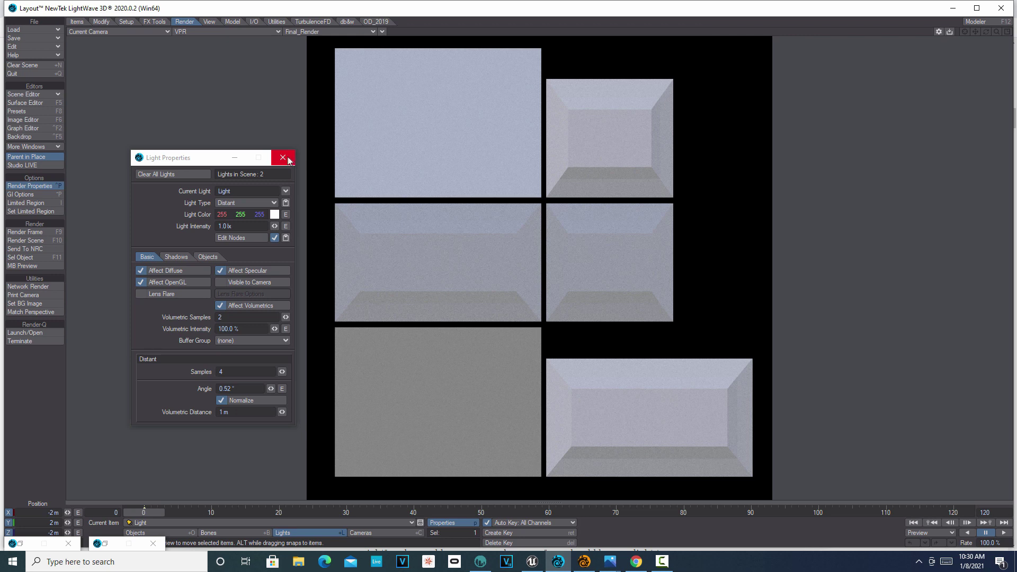
left_click(287, 160)
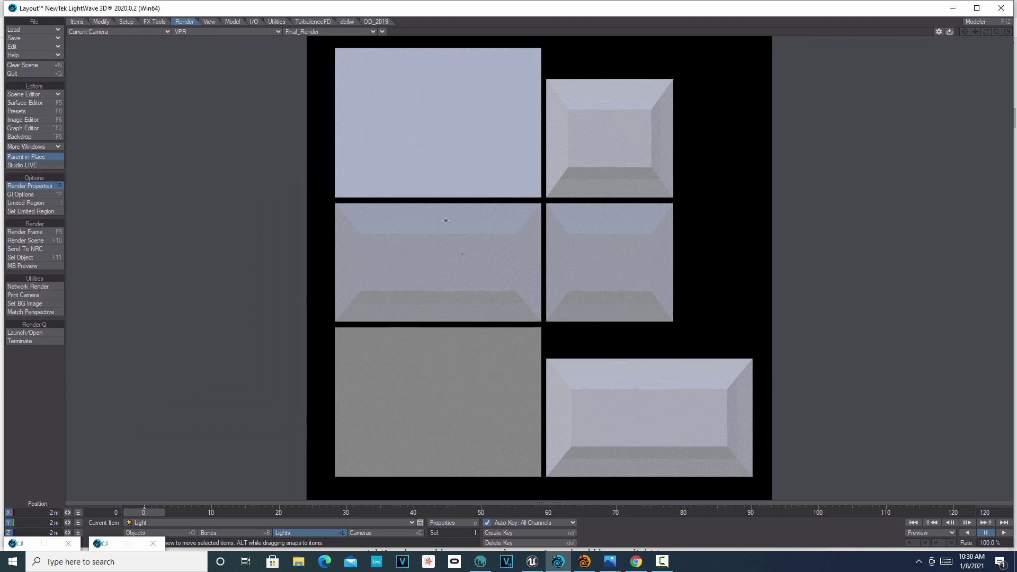
Change the camera to a Perspective Camera with HDTV (1920 x 1080) resolution and close its properties
left_click(389, 531)
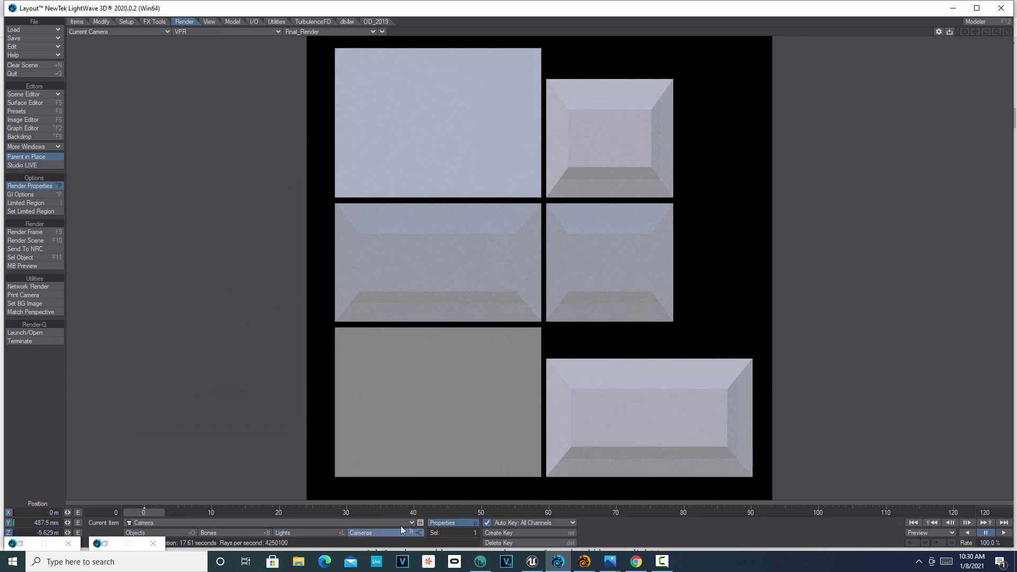
left_click(445, 523)
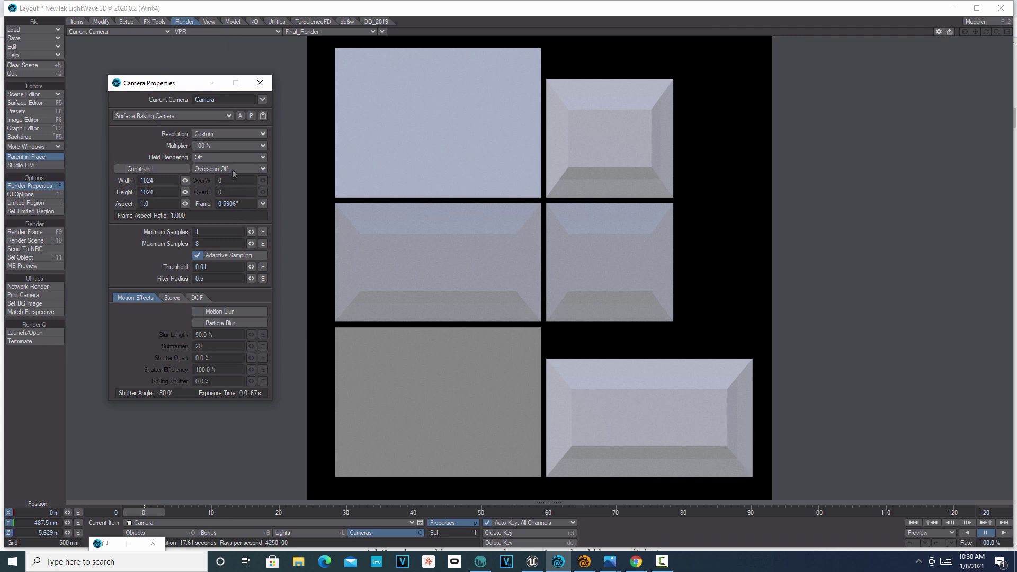
left_click(230, 114)
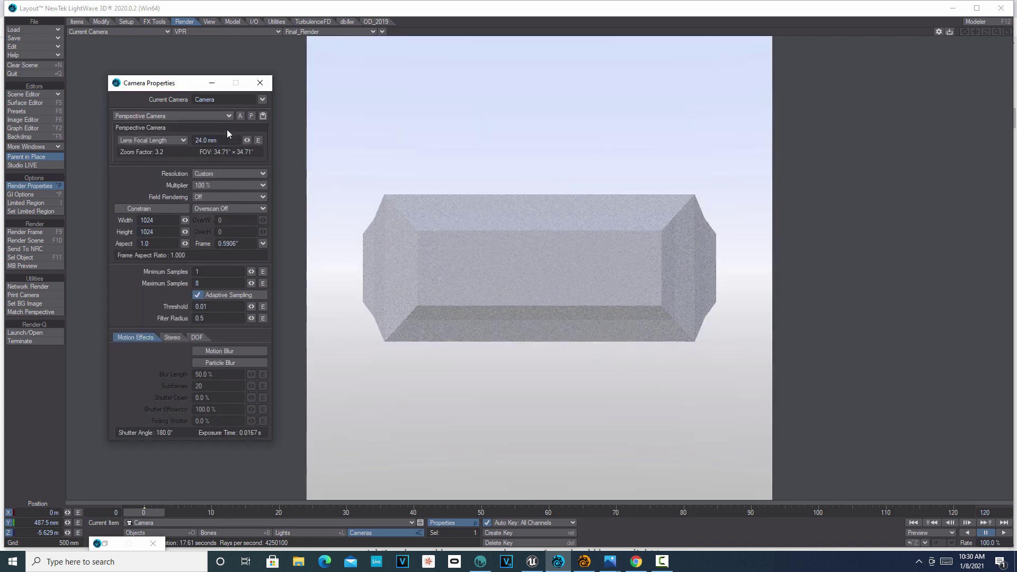
left_click(262, 174)
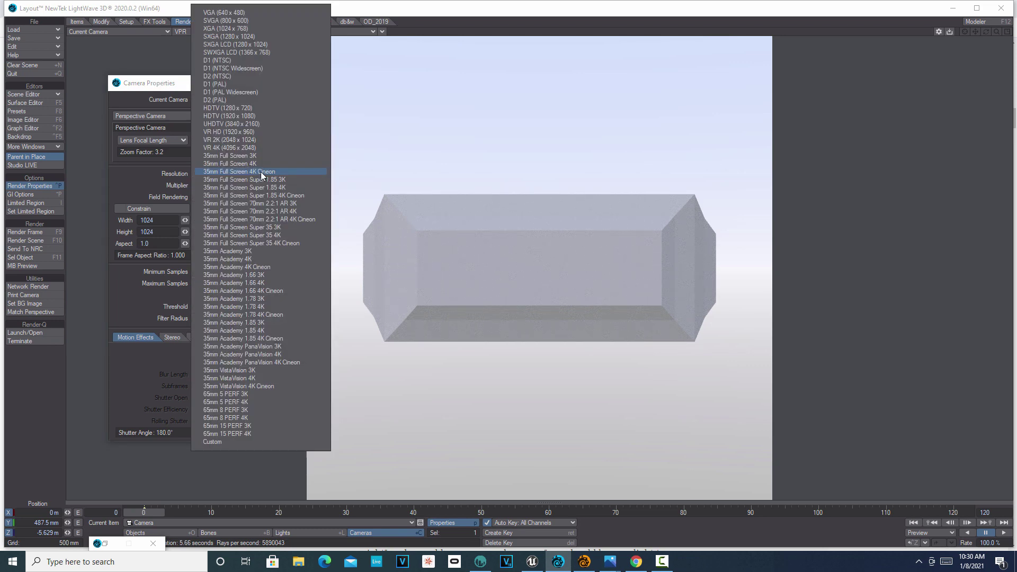
left_click(250, 116)
left_click(260, 83)
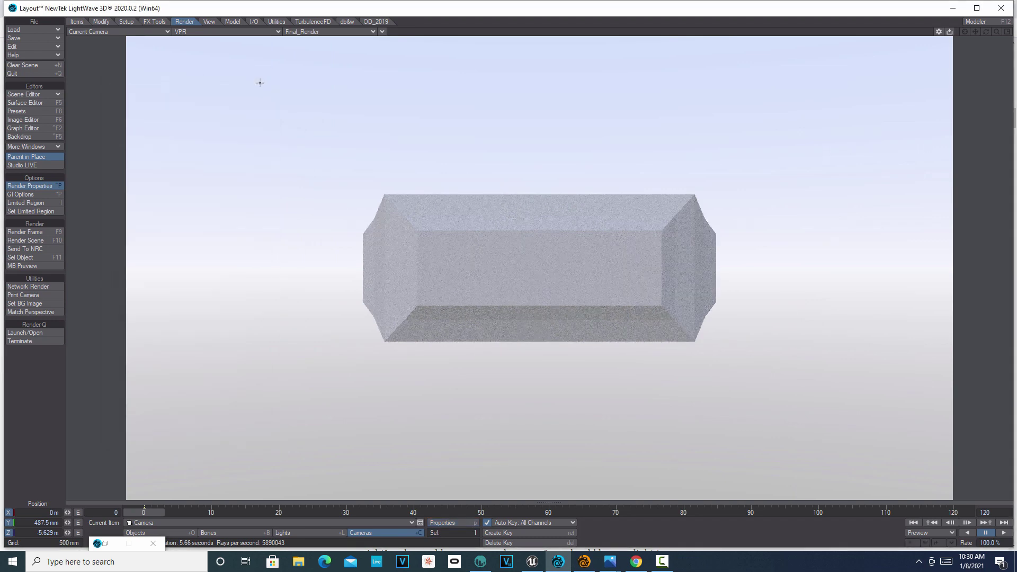
Deactivate the hi_poly layer and activate the low_poly layer in the Scene Editor
left_click(42, 94)
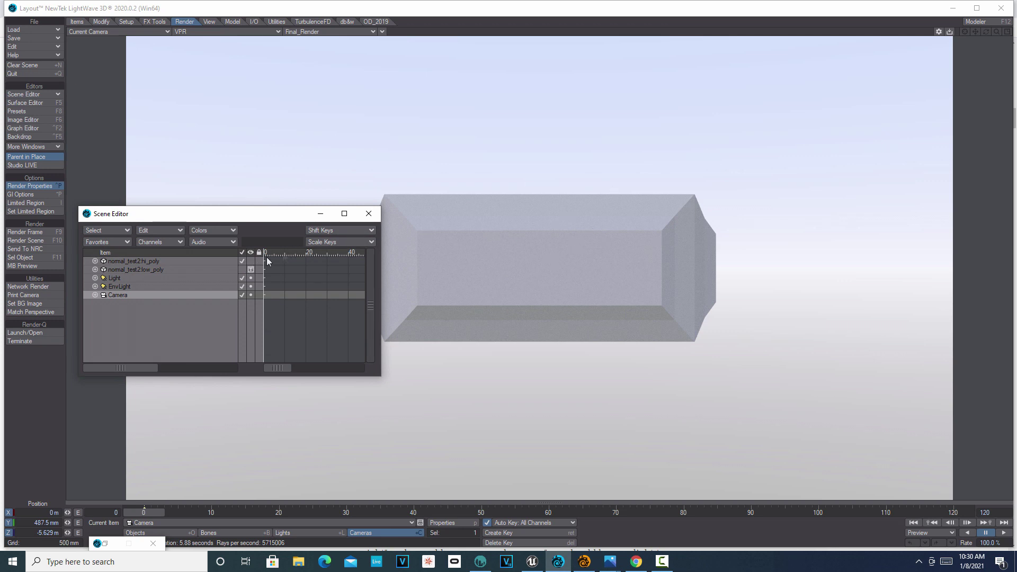
left_click(242, 261)
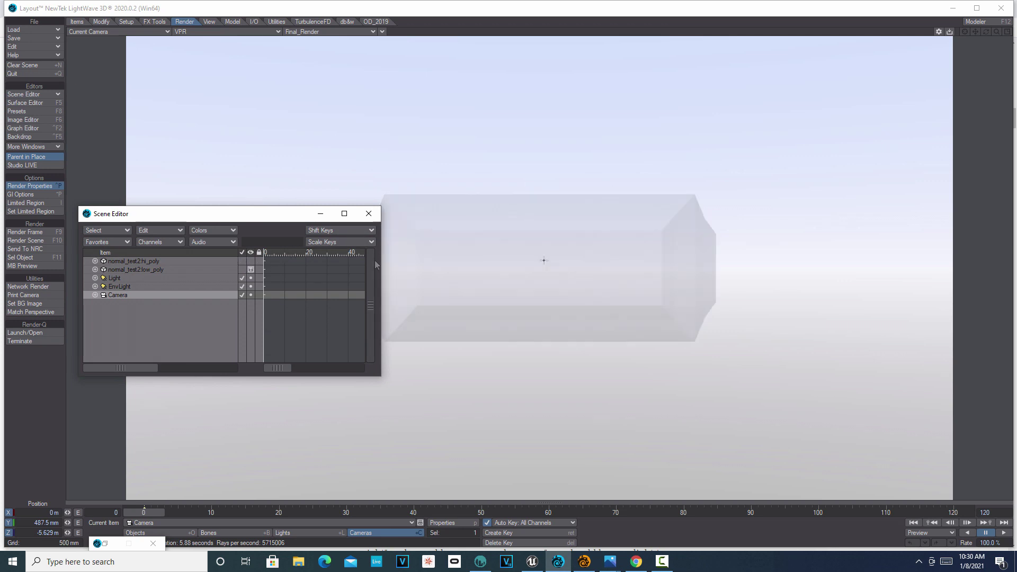
left_click(243, 270)
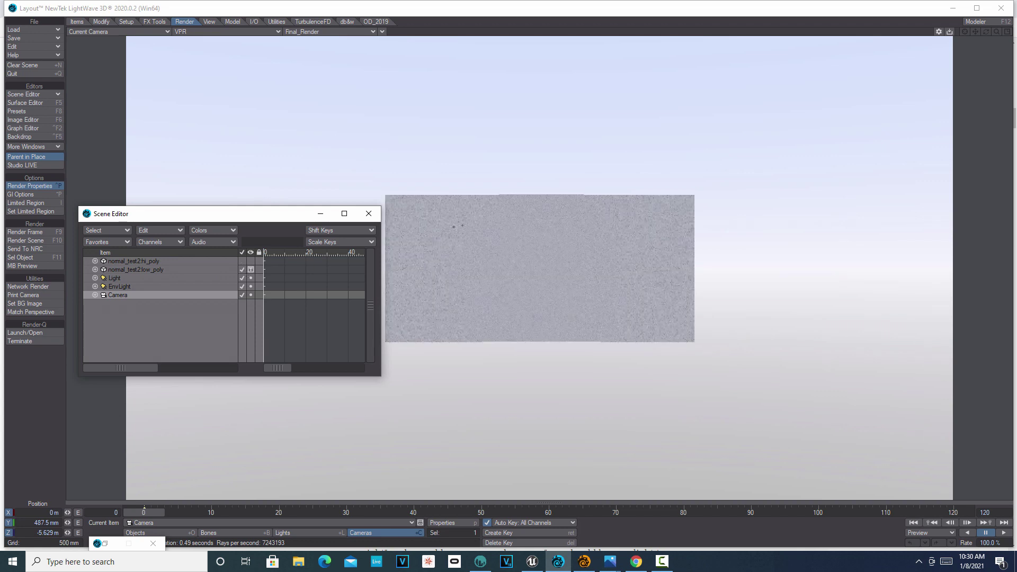
left_click(369, 216)
Show the low-poly box in the Perspective view from an angle that reveals its front, side and upper face
left_click(163, 33)
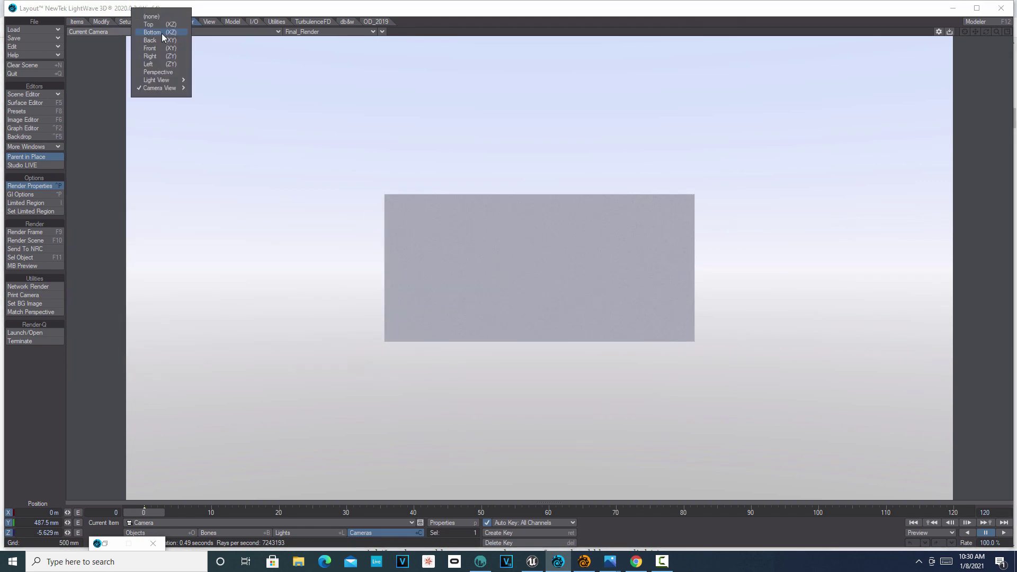
left_click(164, 72)
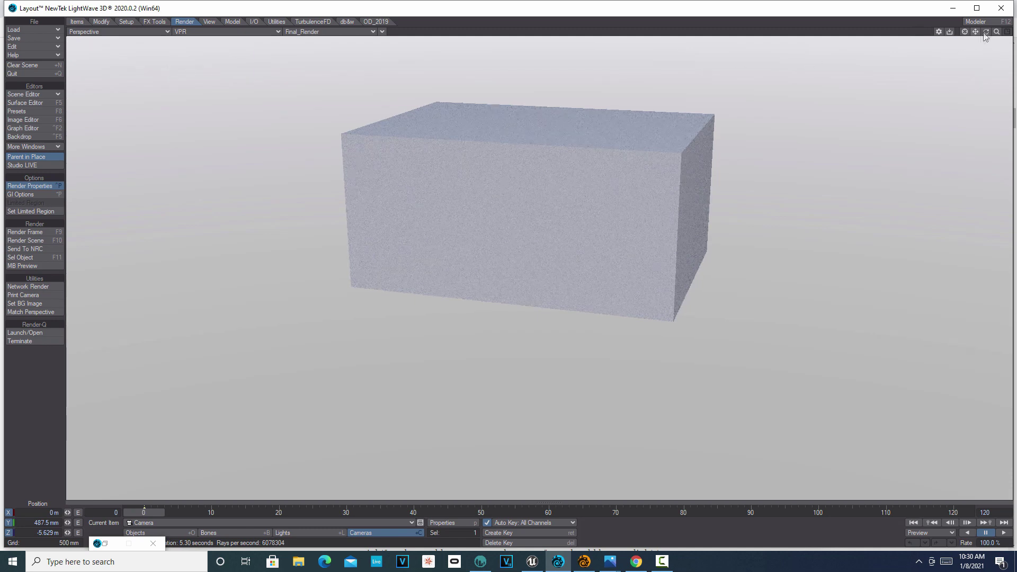
left_click_drag(975, 31, 976, 44)
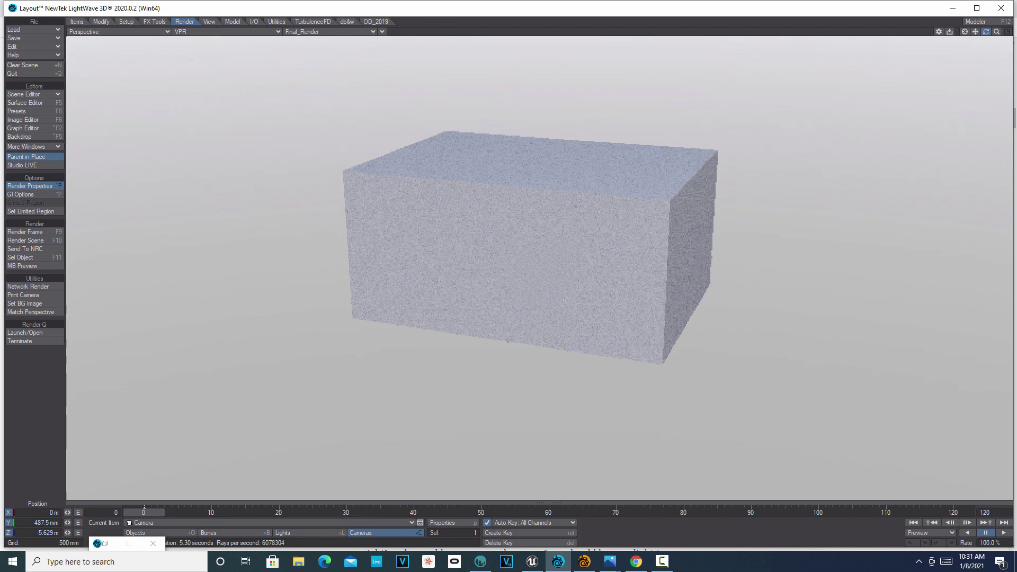
Add a NormalMap node to the lo_poly surface's node graph and load the normal_5 image from the Desktop into it
left_click(39, 102)
left_click(453, 112)
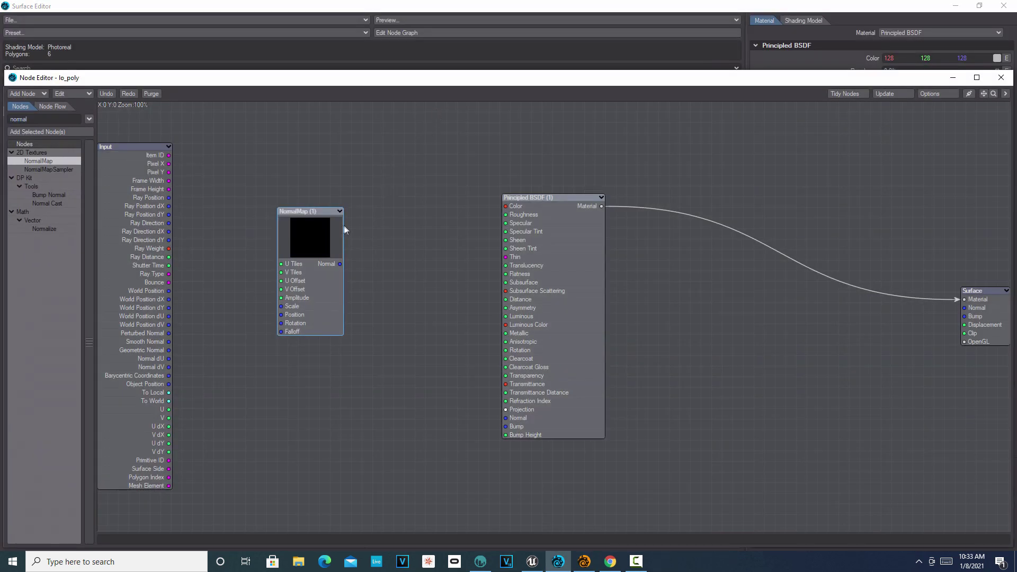
double_click(342, 227)
left_click(350, 193)
left_click(364, 207)
left_click_drag(692, 282, 691, 352)
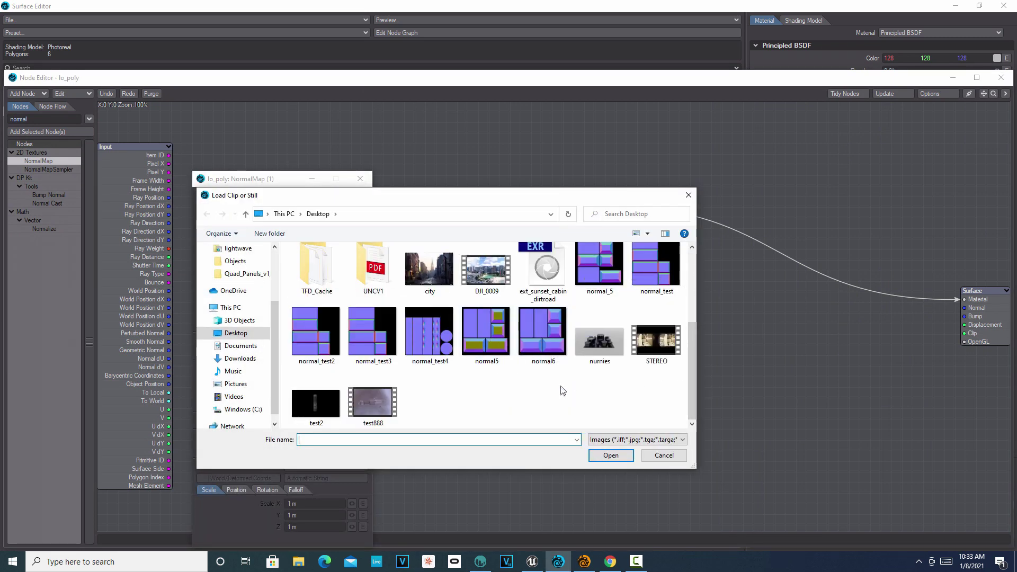
left_click(604, 261)
left_click(617, 456)
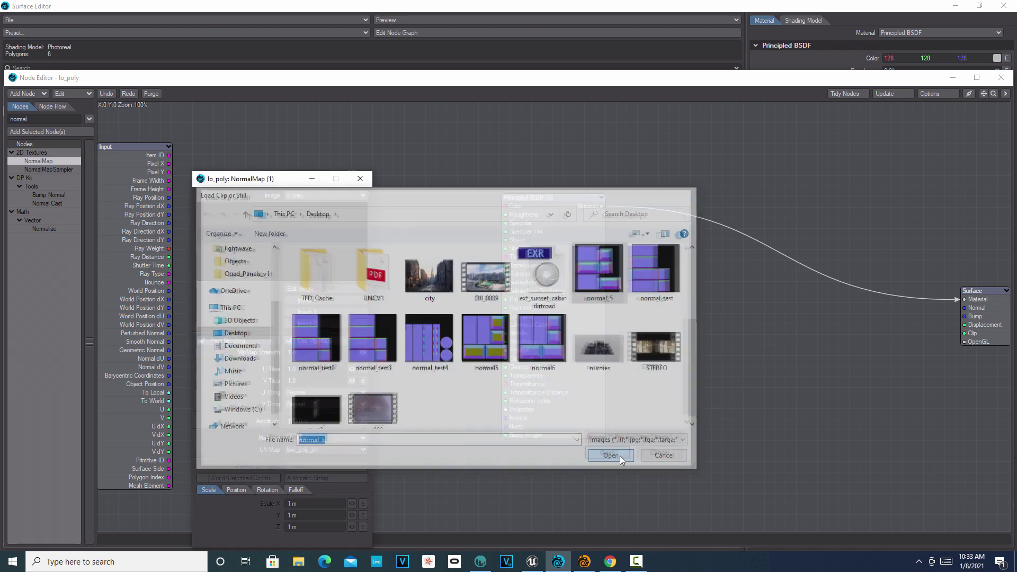
Change the RGB color space of the normal_5.png image and close the Image Editor
left_click(335, 288)
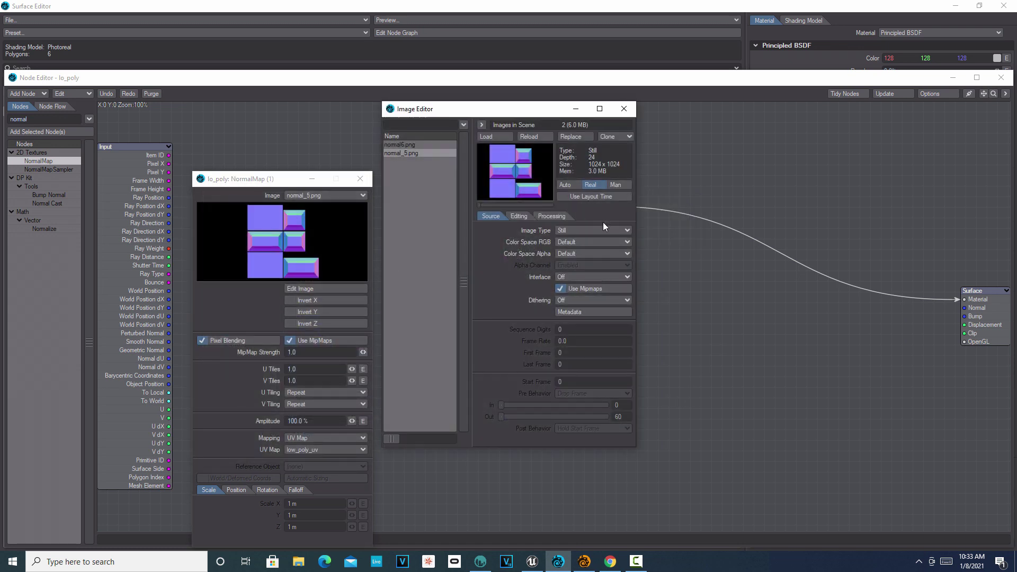
left_click(615, 242)
left_click(614, 249)
left_click(623, 109)
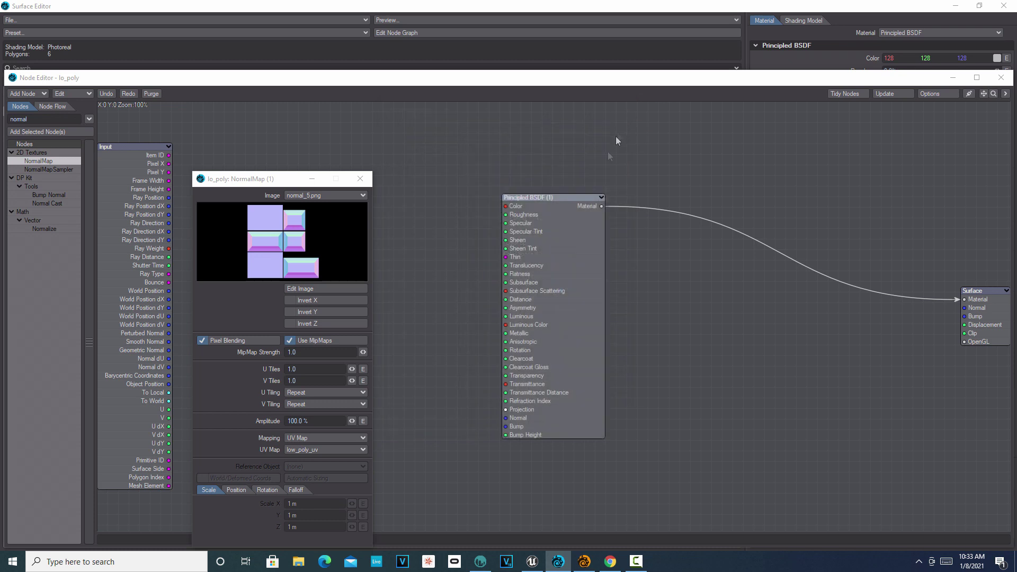
Set the NormalMap node's mapping to UV Map using low_poly_uv and close its settings
left_click(359, 437)
left_click(356, 450)
left_click(360, 449)
left_click(362, 459)
left_click(360, 178)
Connect the NormalMap node's Normal output to the Principled BSDF's Normal input, close the editors and inspect the box in the viewport
left_click_drag(340, 264, 506, 418)
left_click(1001, 77)
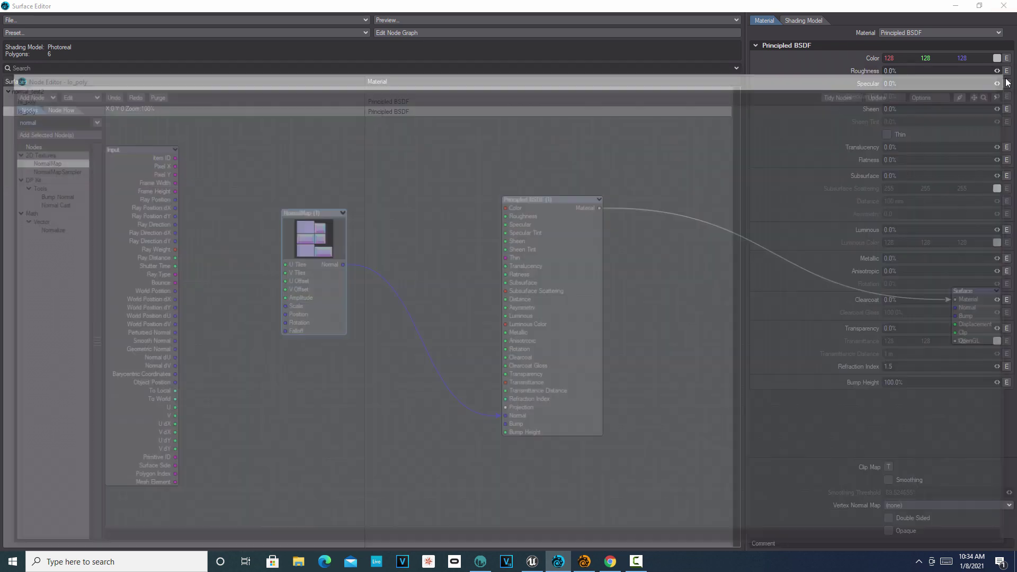
left_click(1002, 6)
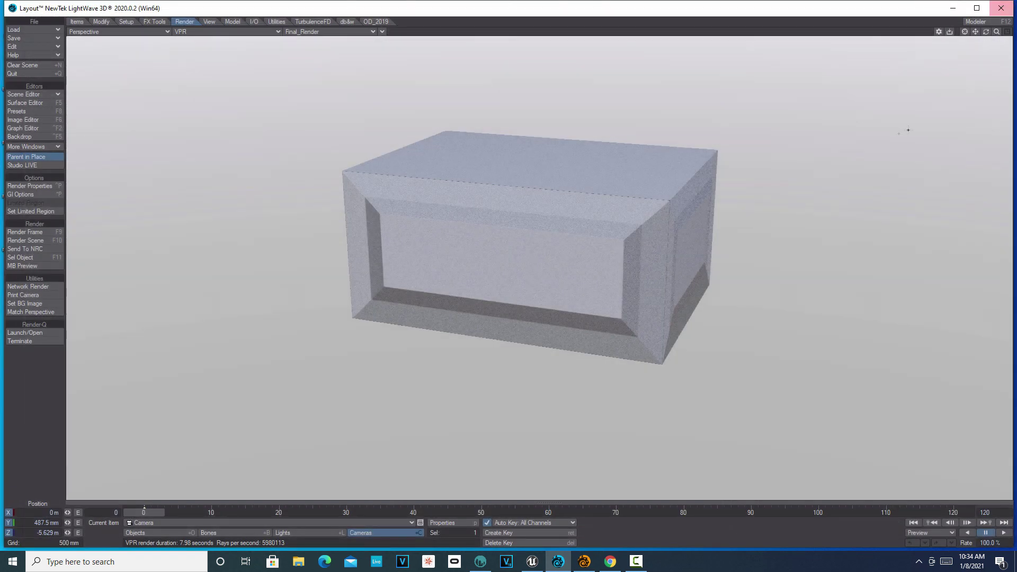
left_click_drag(986, 31, 945, 33)
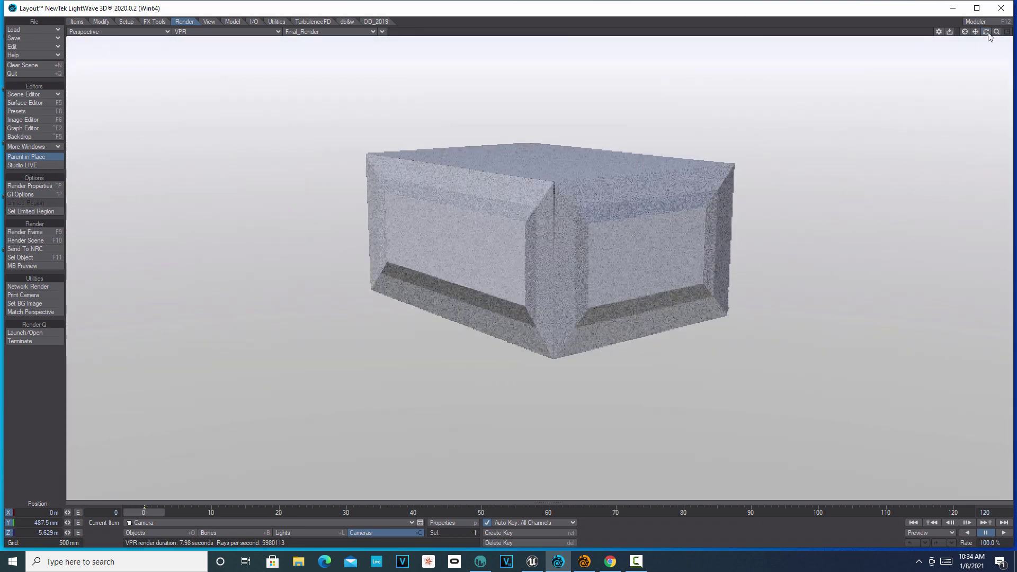